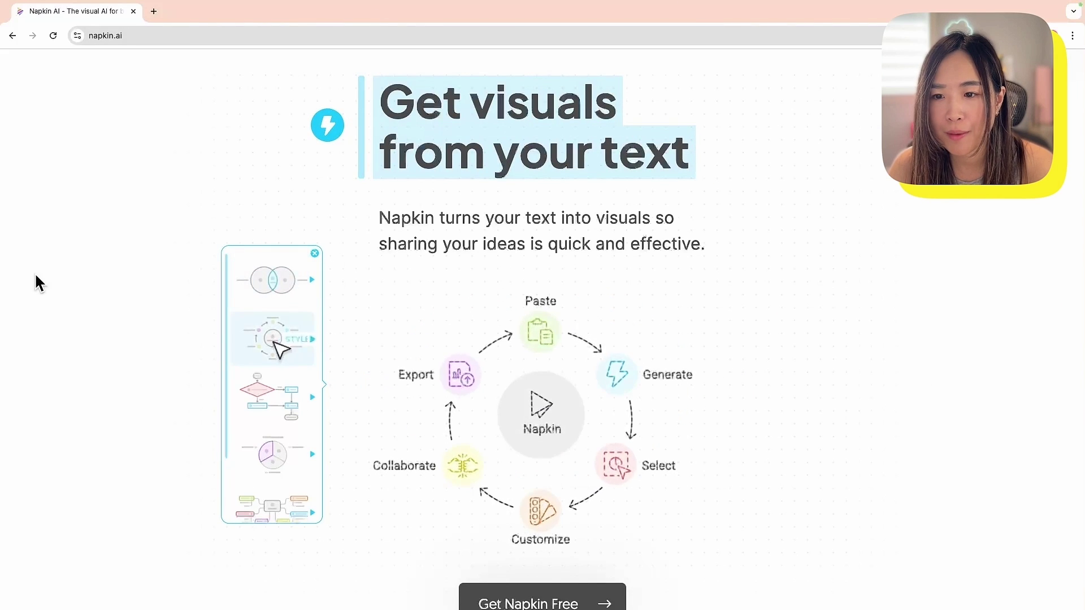
# Scroll the napkin.ai landing page past How it works to the Use cases Docs card
pyautogui.scroll(-10, 35, 273)
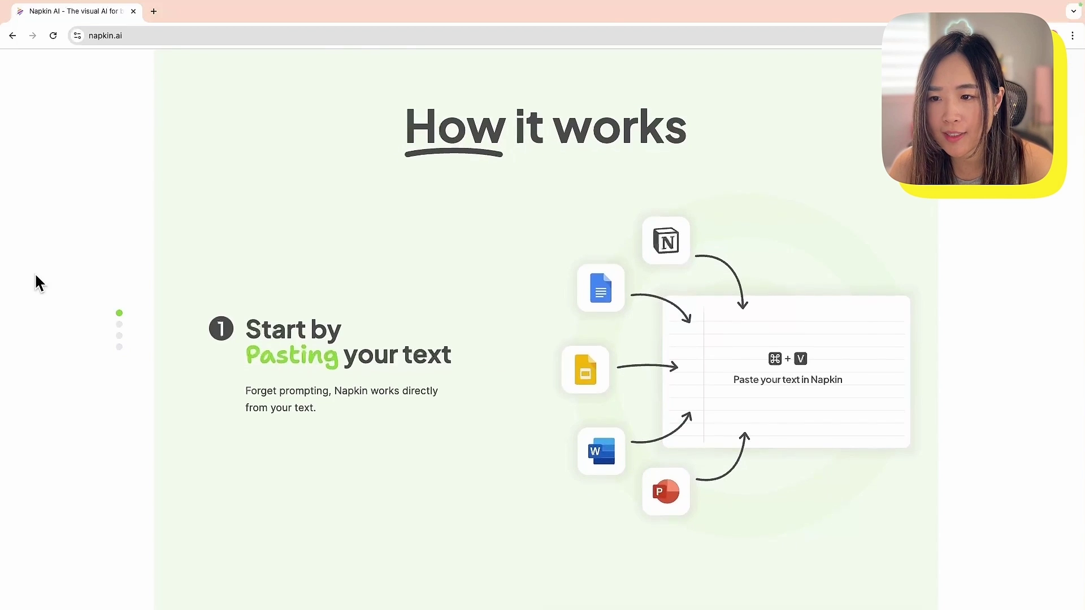
pyautogui.scroll(-5, 384, 307)
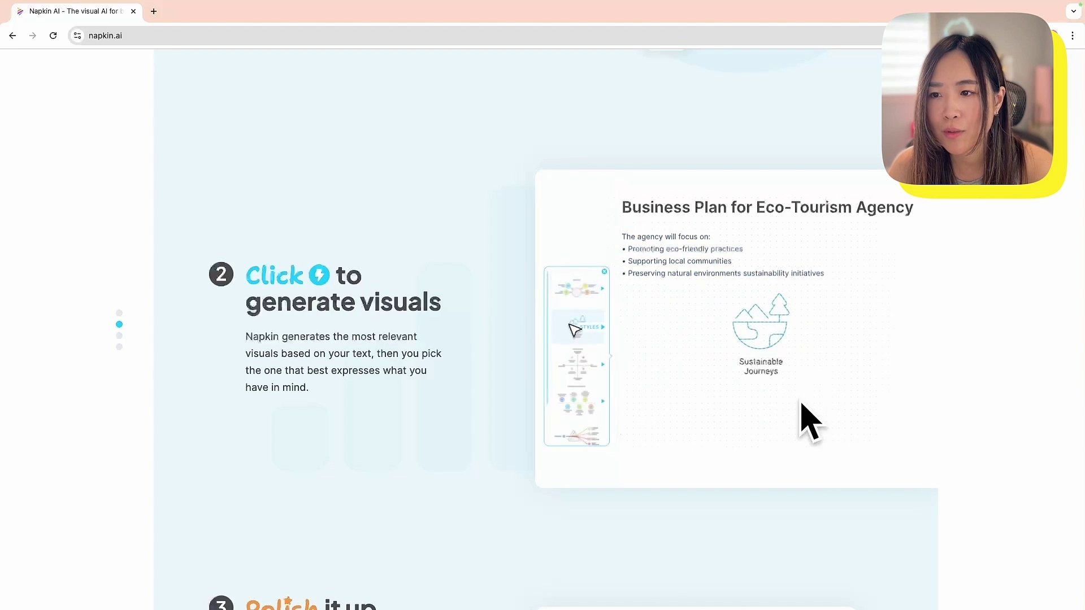
pyautogui.scroll(-1, 802, 408)
pyautogui.scroll(-5, 800, 408)
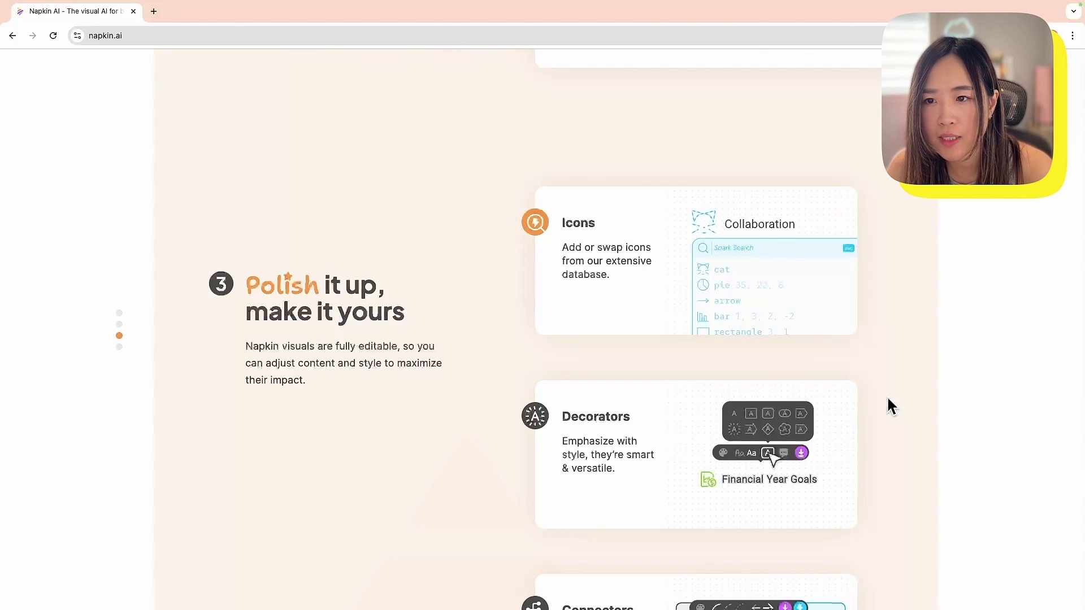
pyautogui.scroll(-2, 891, 407)
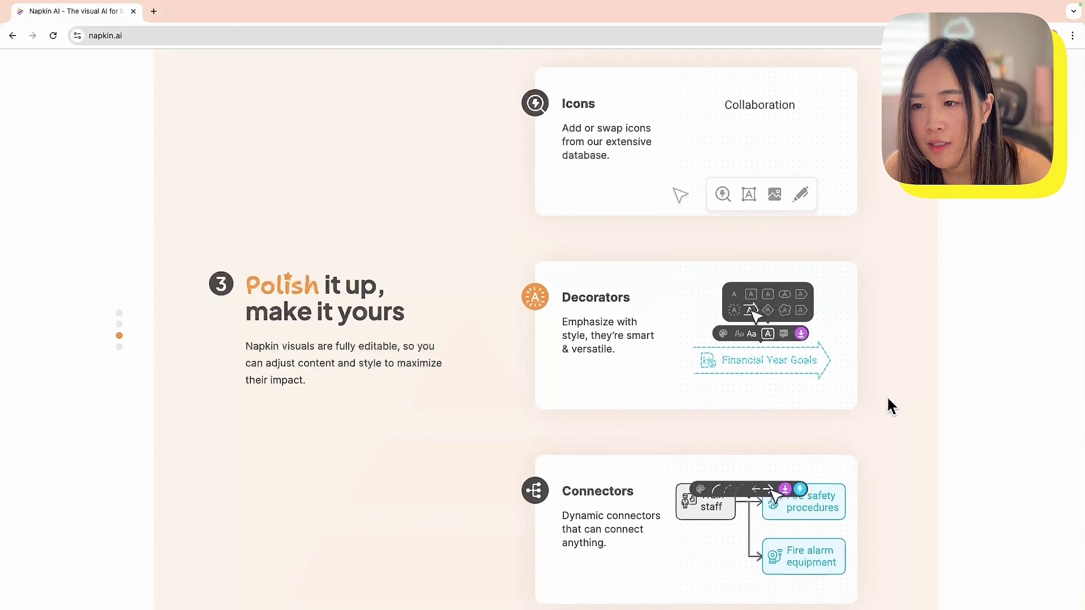
pyautogui.scroll(-2, 891, 407)
pyautogui.scroll(-2, 891, 407)
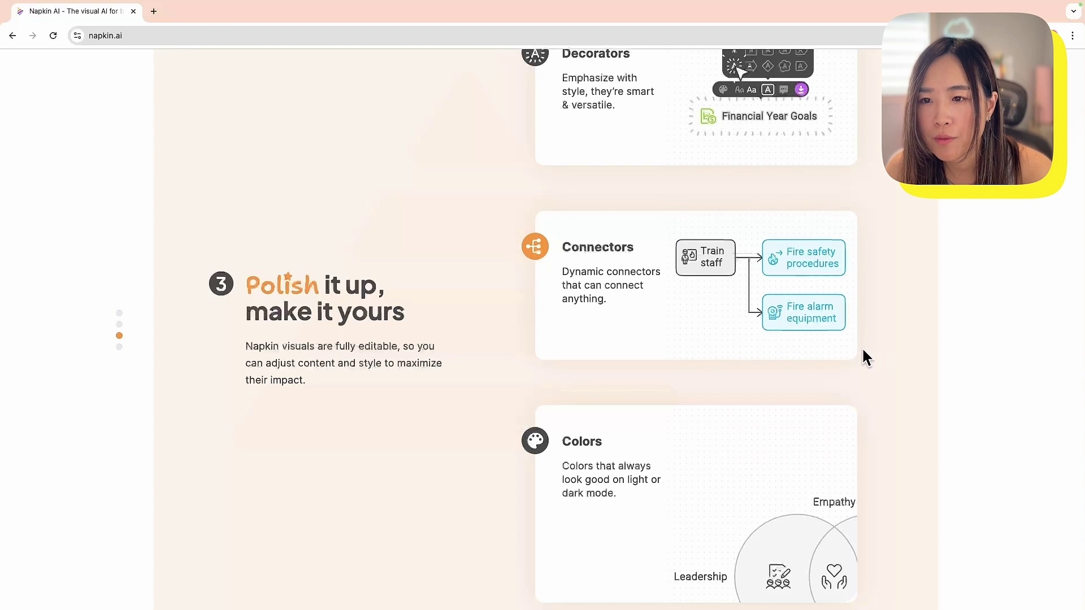
pyautogui.scroll(-3, 863, 351)
pyautogui.scroll(-2, 864, 352)
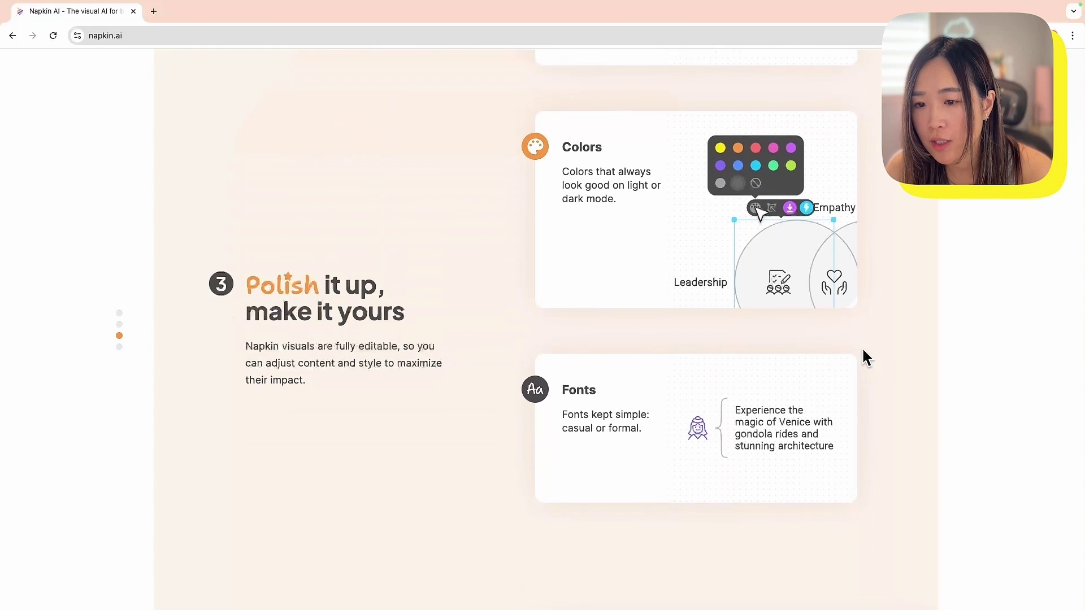
pyautogui.scroll(-1, 863, 351)
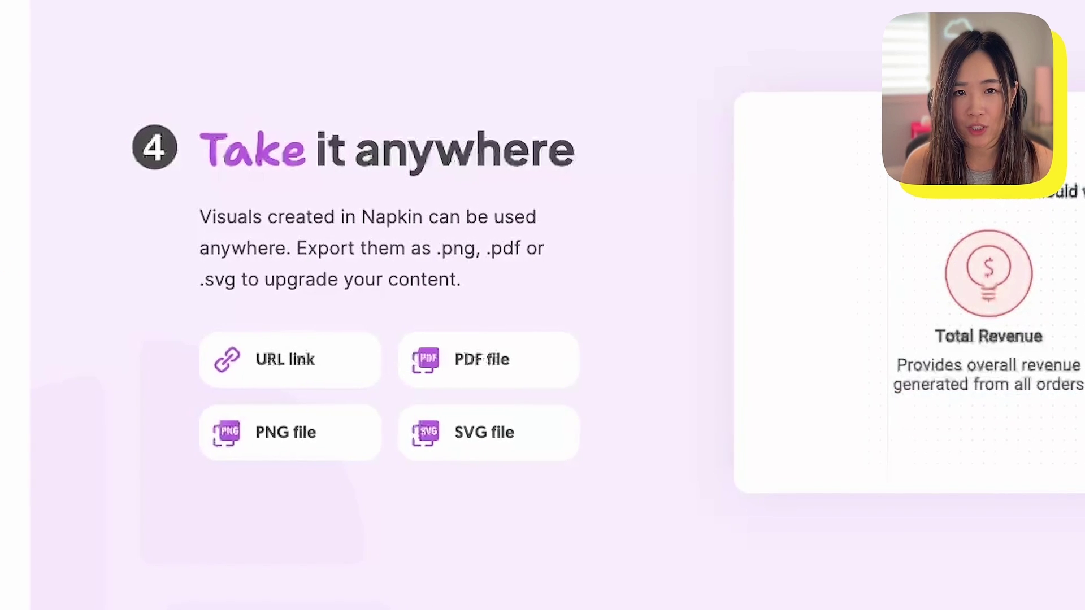
pyautogui.scroll(-5, 976, 402)
pyautogui.scroll(-1, 975, 402)
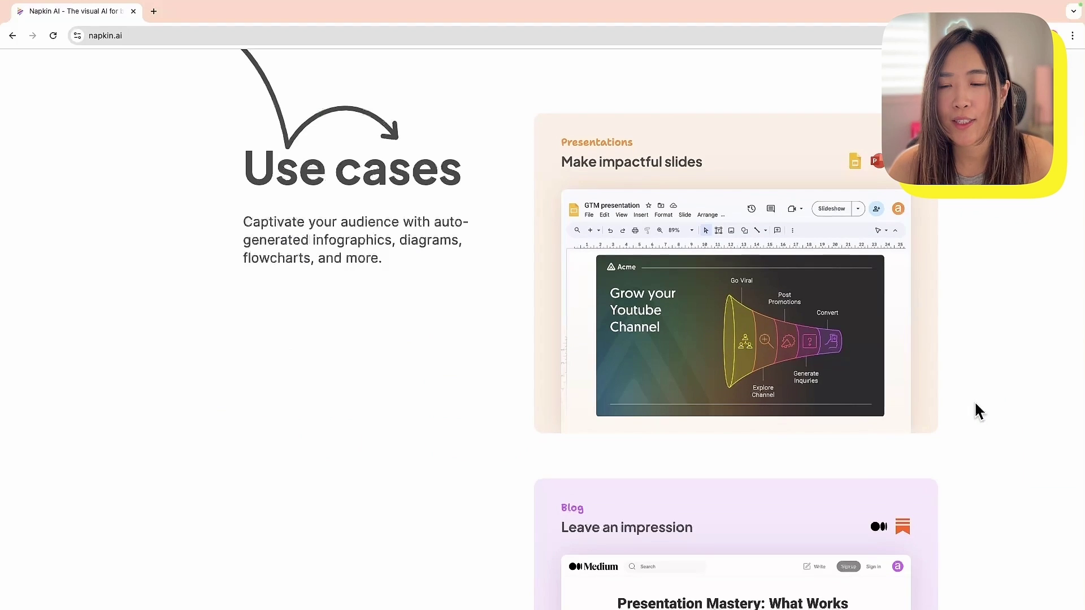
pyautogui.scroll(-5, 976, 404)
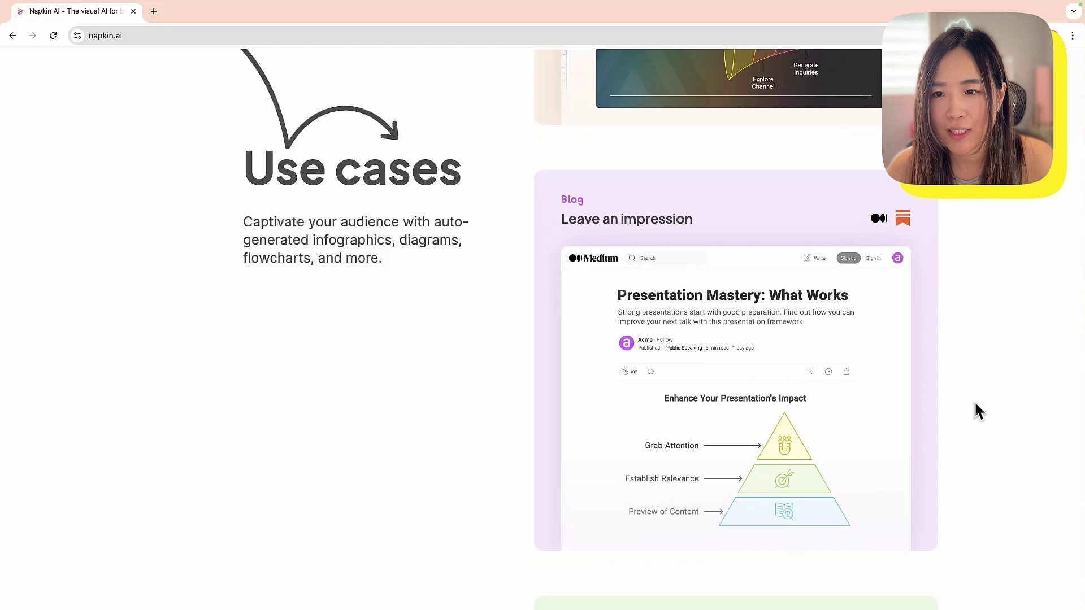
pyautogui.scroll(-4, 975, 403)
pyautogui.scroll(-4, 975, 402)
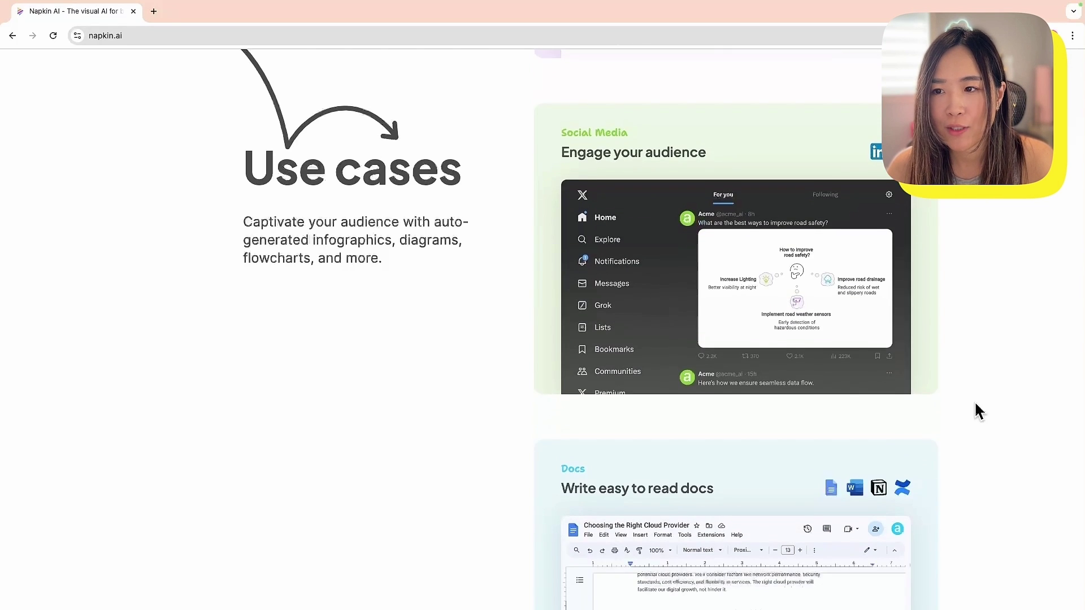
pyautogui.scroll(-1, 975, 402)
pyautogui.scroll(-4, 976, 403)
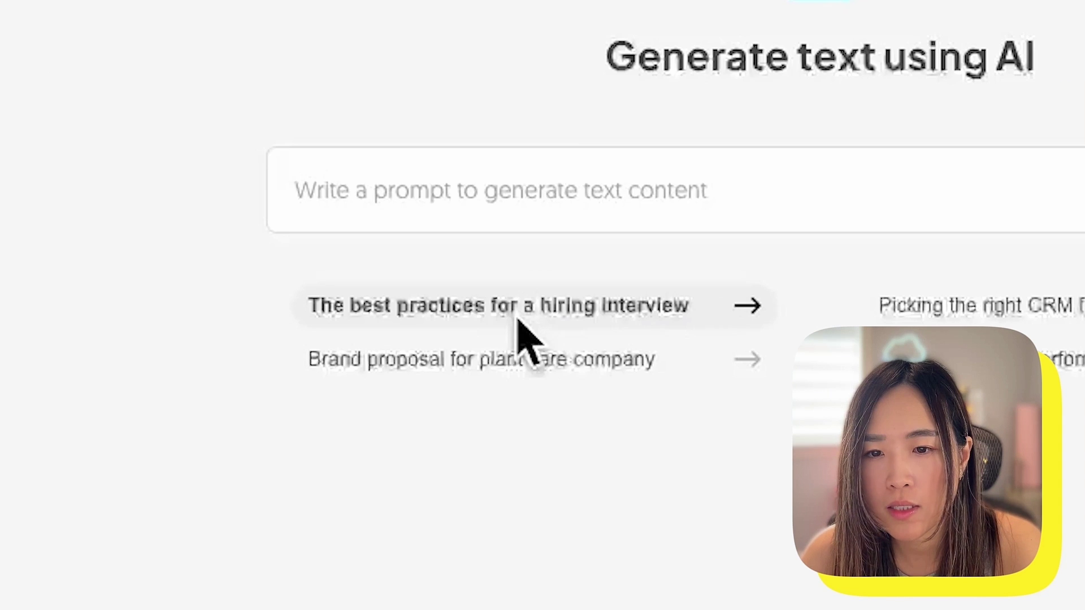
# Generate a document from the 'The best practices for a hiring interview' suggested prompt
pyautogui.click(551, 320)
pyautogui.scroll(-1, 742, 362)
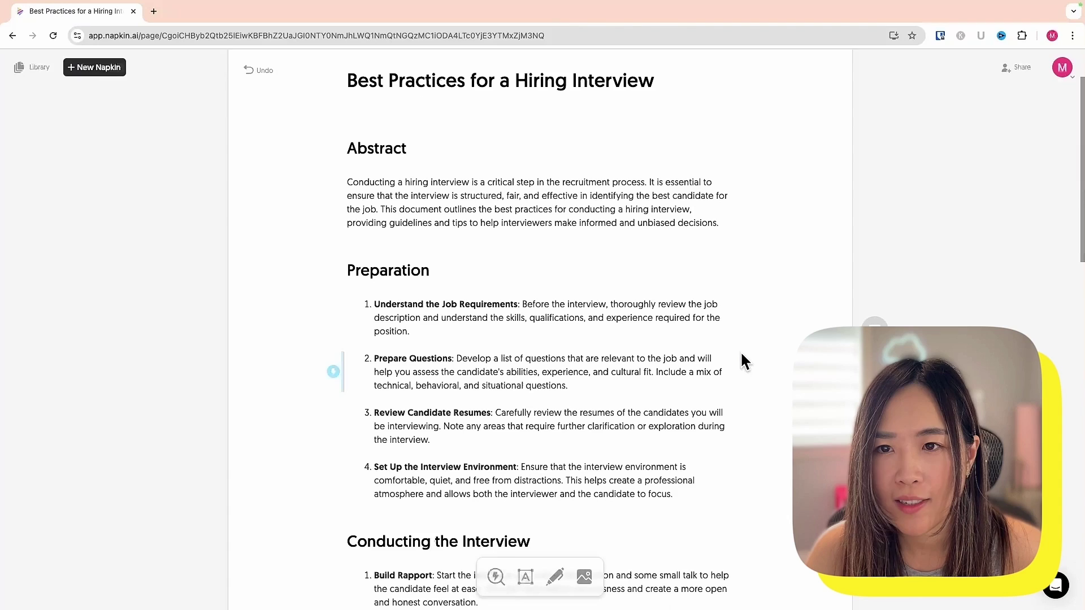
pyautogui.scroll(-2, 742, 362)
pyautogui.scroll(-3, 742, 362)
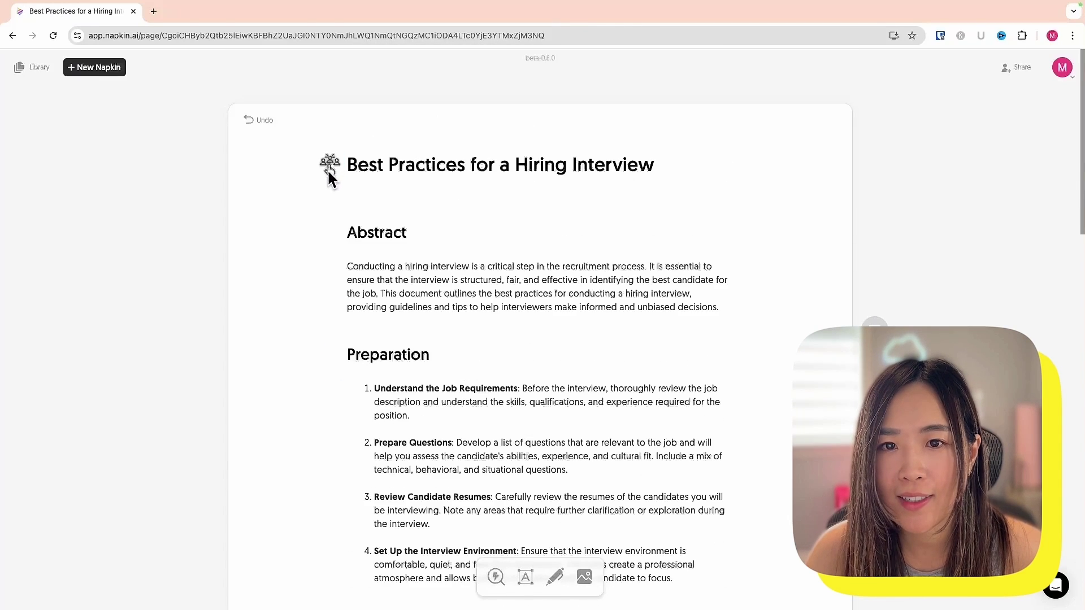
# Replace the title icon with a résumé-with-star icon and colour it red
pyautogui.click(381, 229)
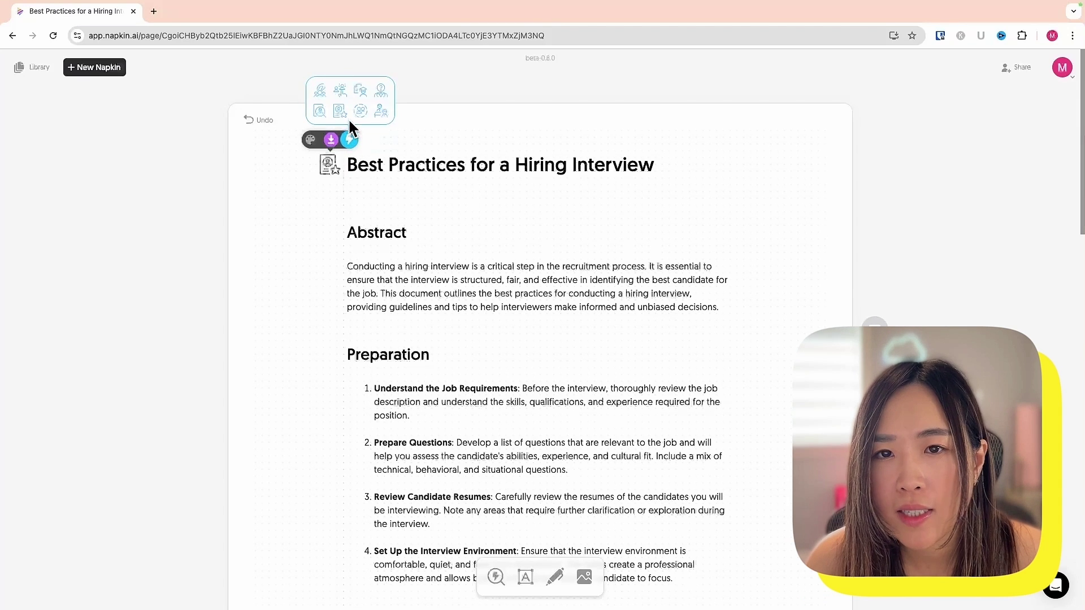
pyautogui.click(356, 111)
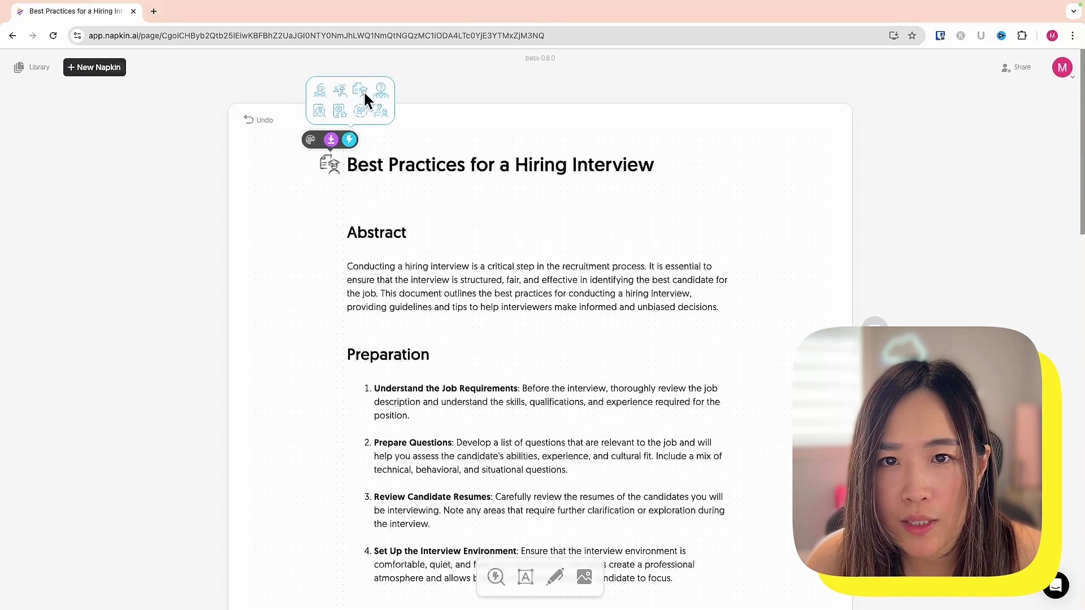
pyautogui.click(332, 139)
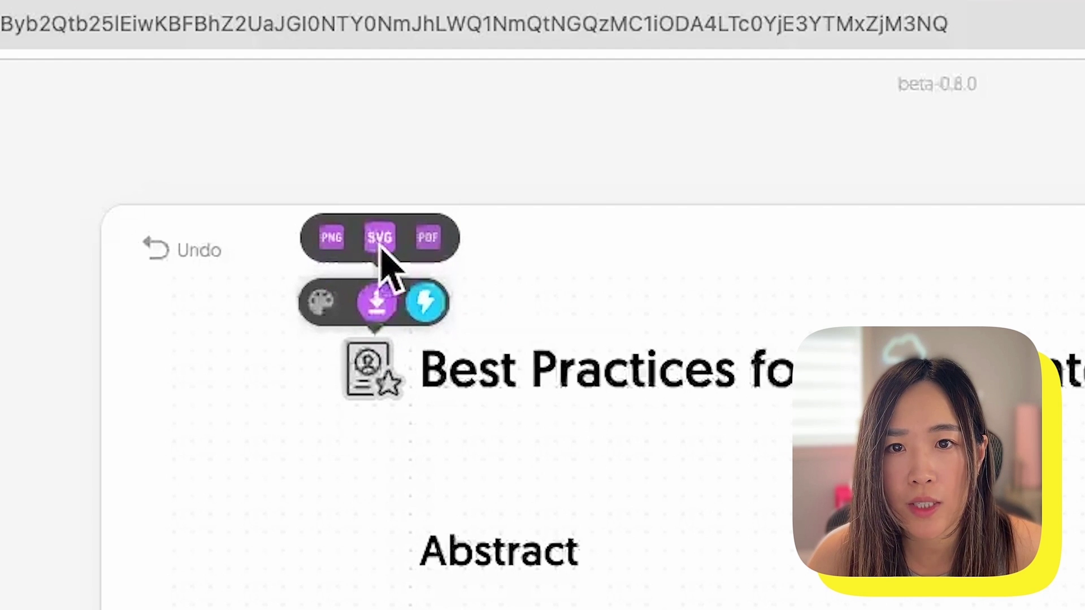
pyautogui.click(320, 303)
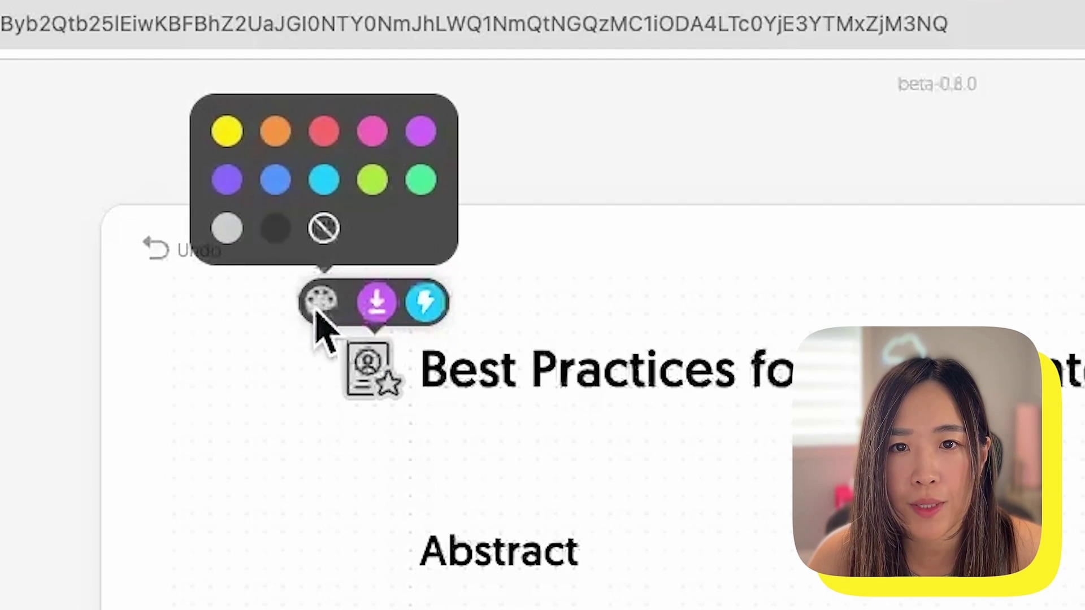
pyautogui.click(276, 133)
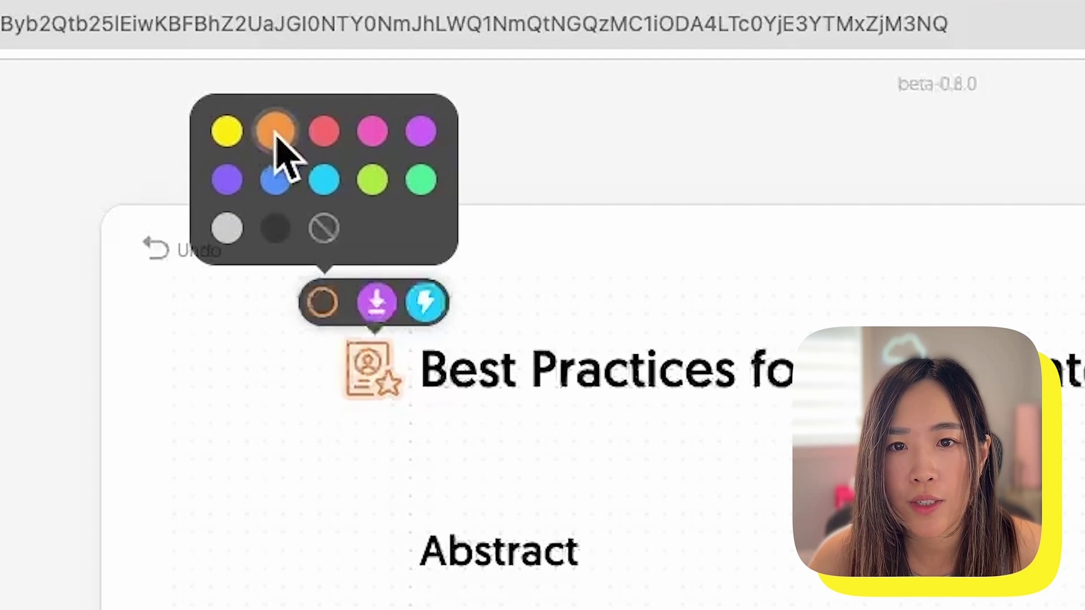
pyautogui.click(324, 136)
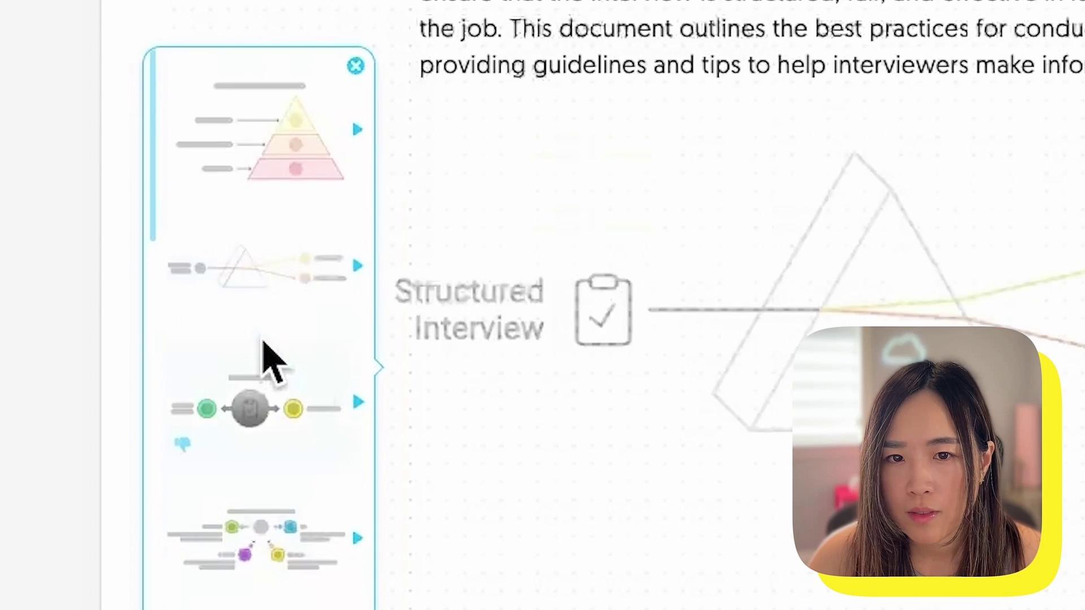
# Scroll through the style thumbnails to preview layouts for the Abstract's lens visual
pyautogui.scroll(-2, 290, 343)
pyautogui.scroll(-1, 289, 356)
pyautogui.scroll(-1, 267, 316)
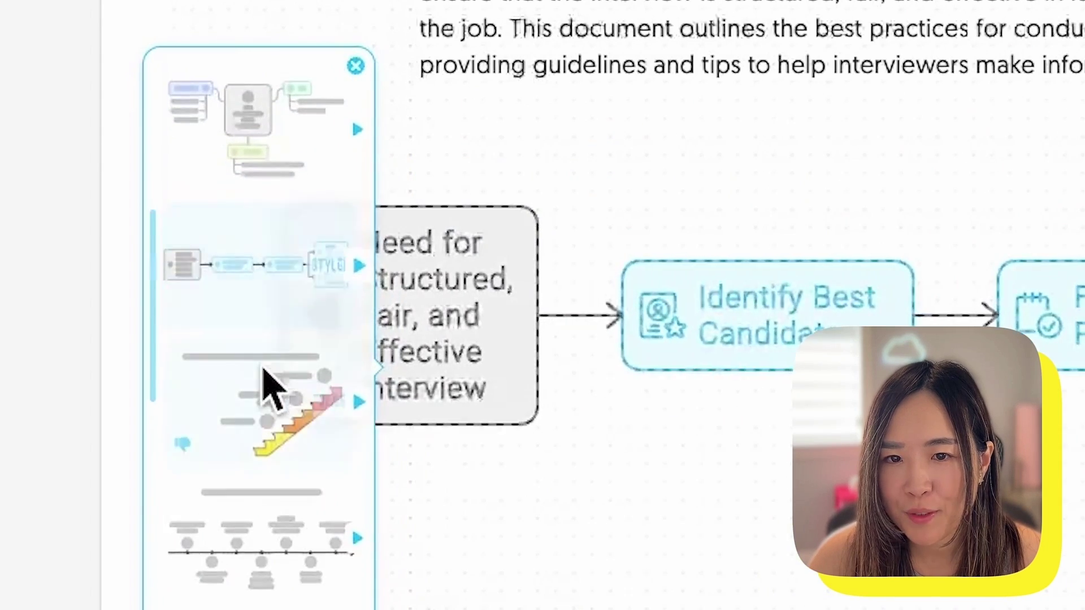
pyautogui.scroll(-1, 265, 317)
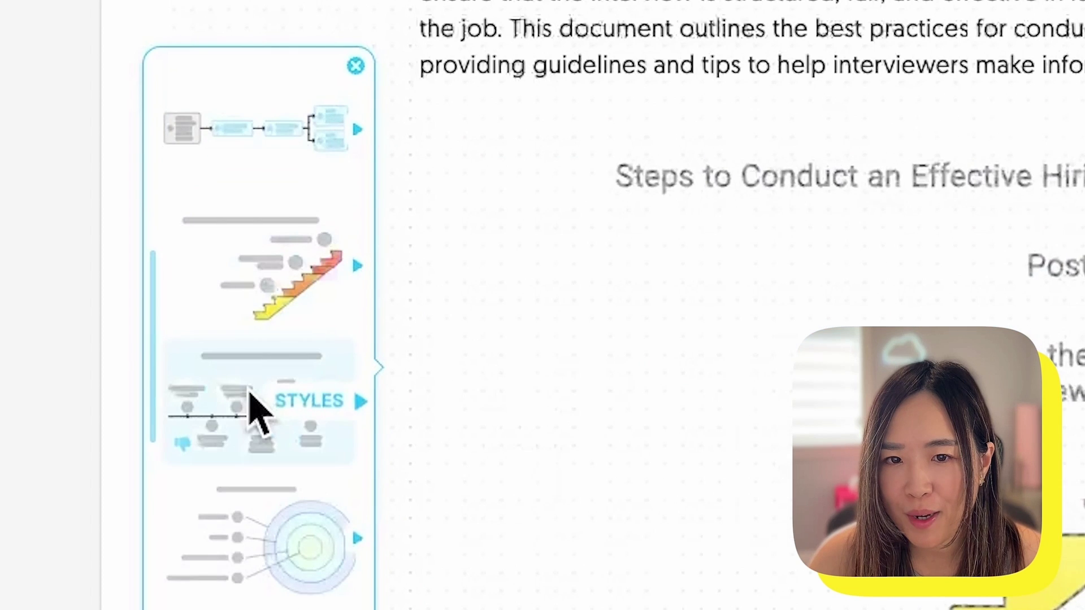
pyautogui.scroll(-1, 281, 325)
pyautogui.scroll(-1, 281, 325)
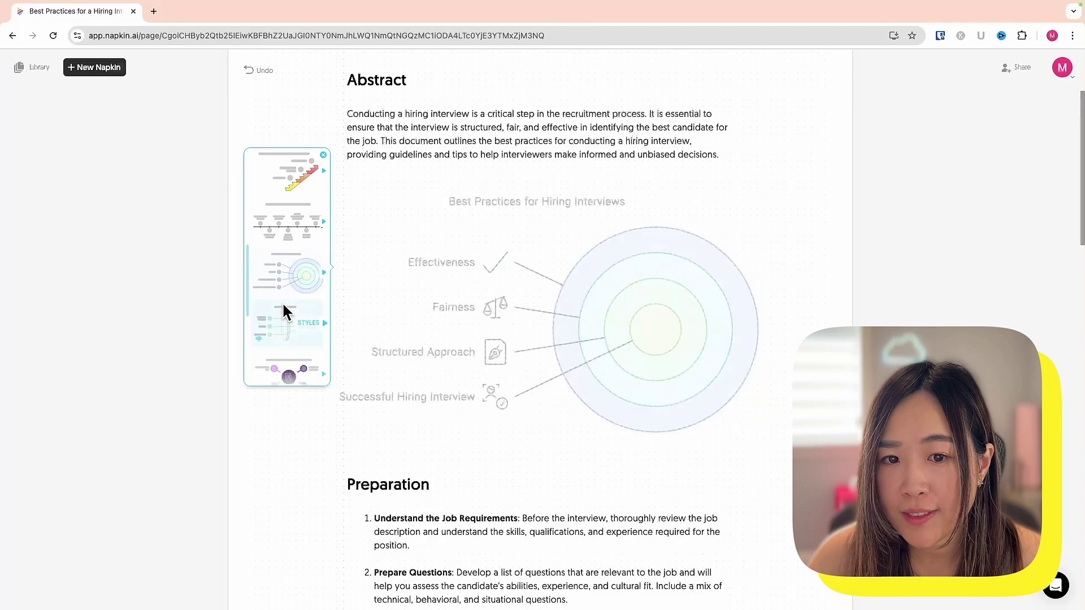
pyautogui.scroll(-1, 284, 327)
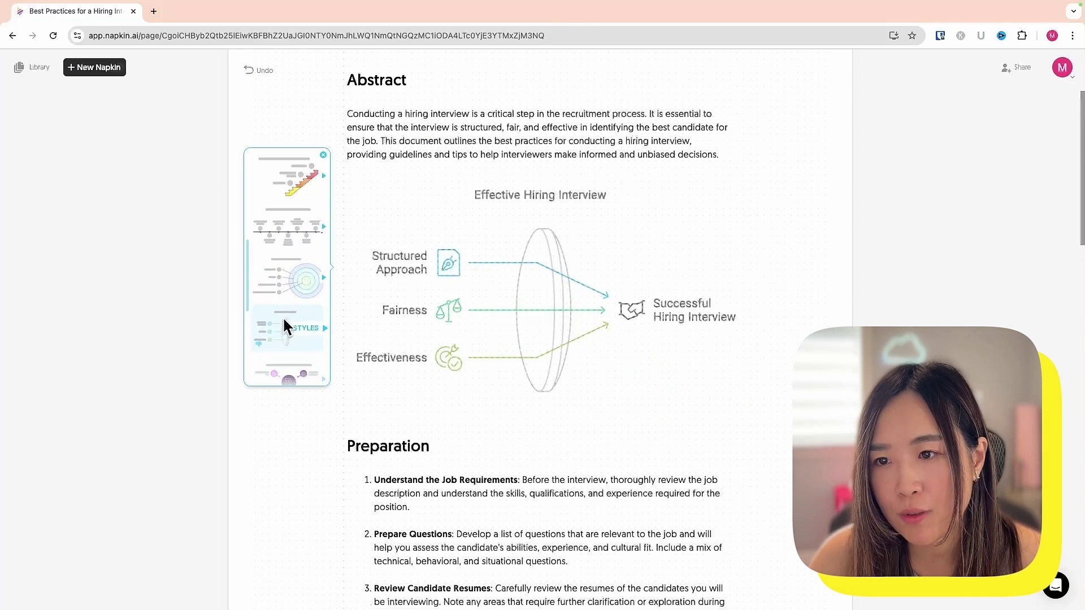
pyautogui.scroll(-1, 284, 327)
# Apply the purple filled-icon style and select the 'How to conduct a hiring interview?' title
pyautogui.scroll(4, 284, 325)
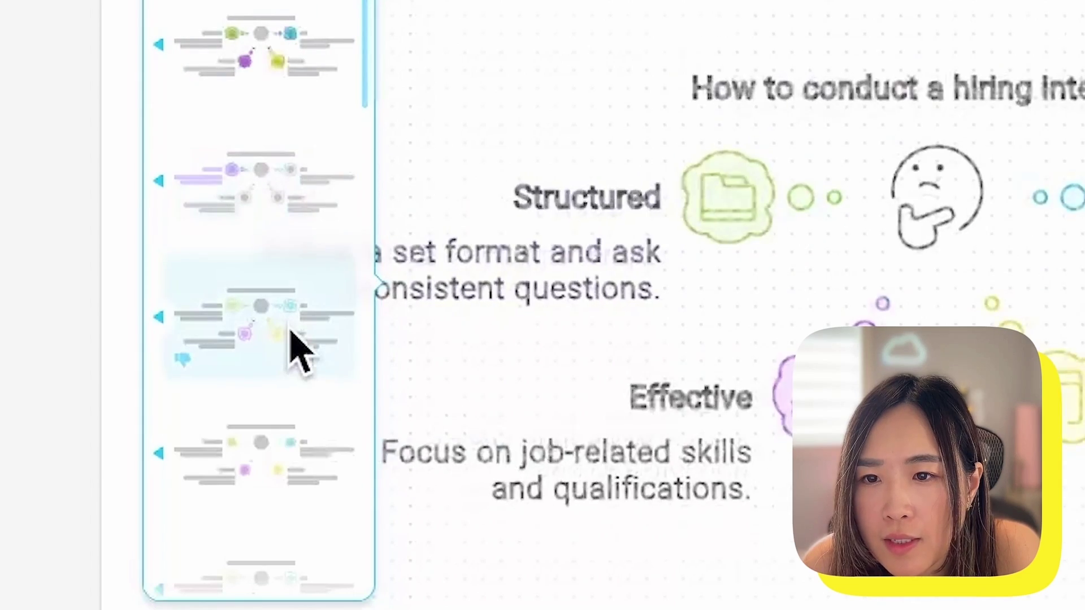
pyautogui.scroll(-2, 277, 458)
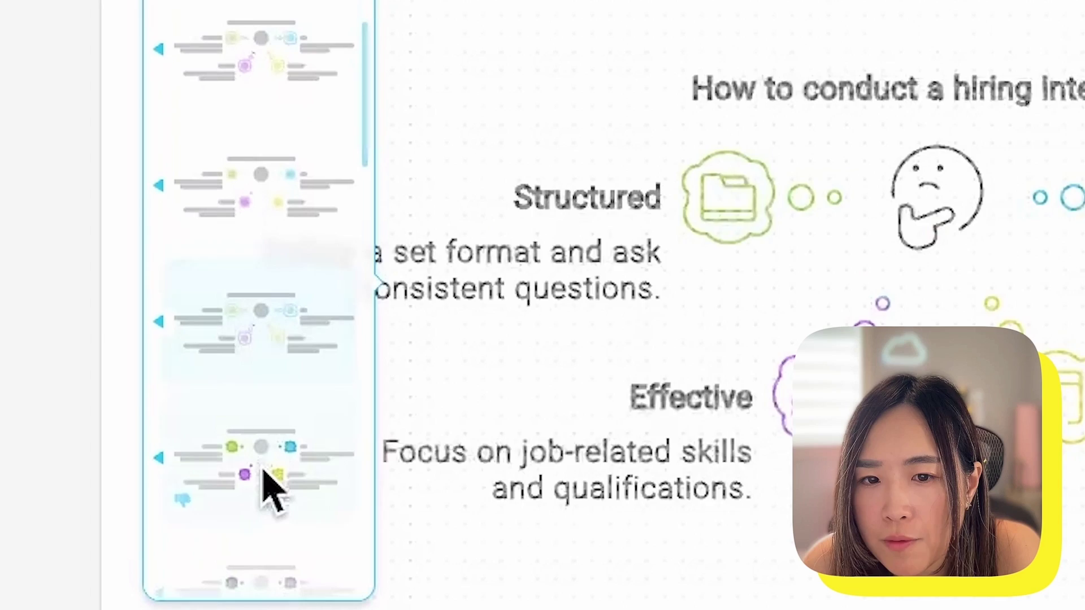
pyautogui.scroll(-2, 277, 492)
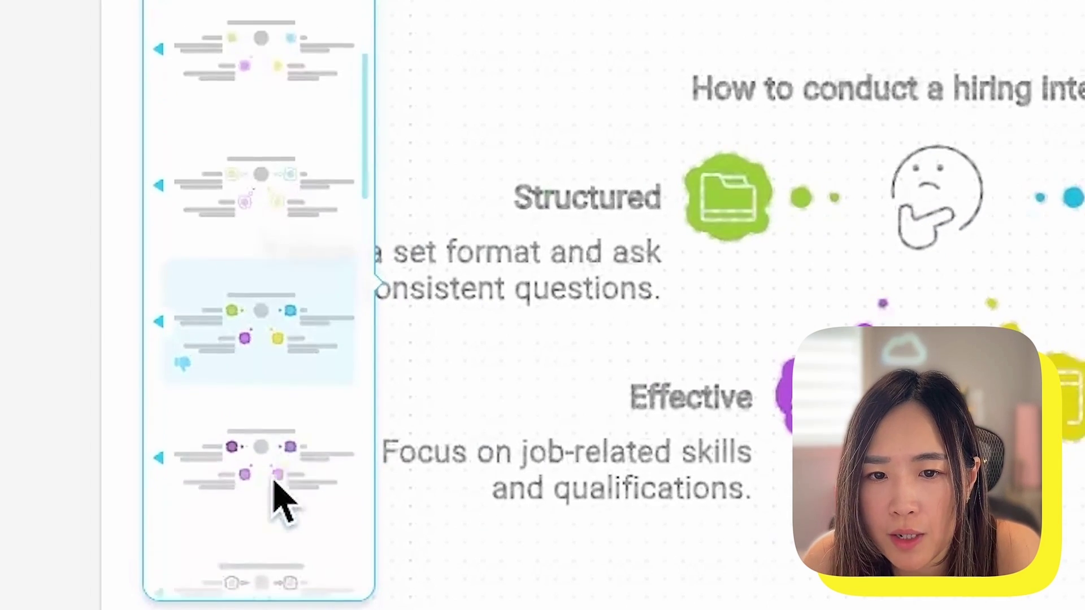
pyautogui.click(282, 500)
pyautogui.click(370, 263)
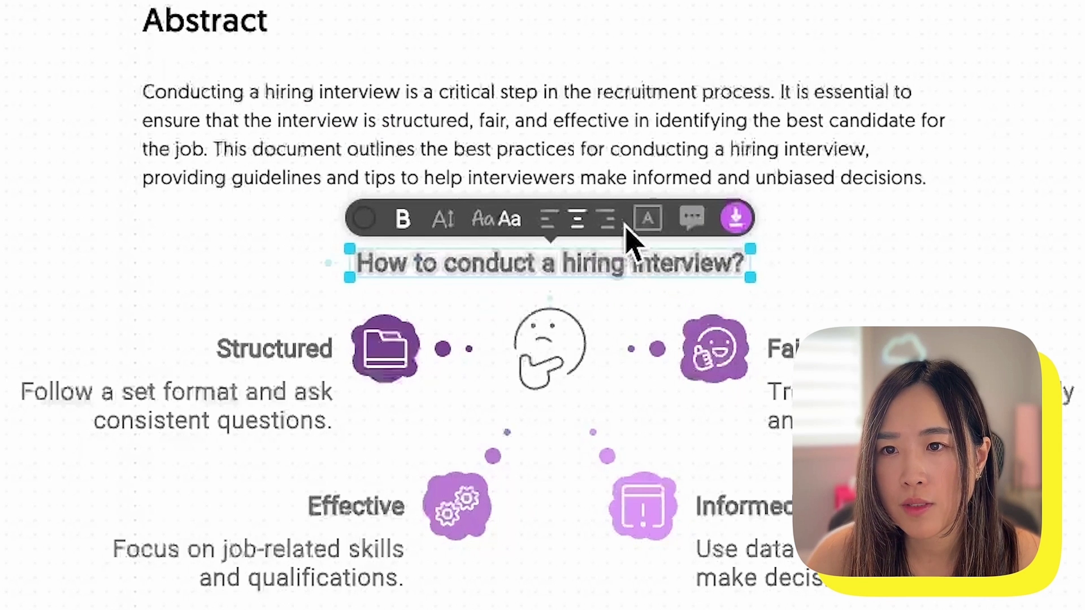
# Swap the Structured item's icon for a plus-sign folder, then bring up the graphic's text styles
pyautogui.click(692, 218)
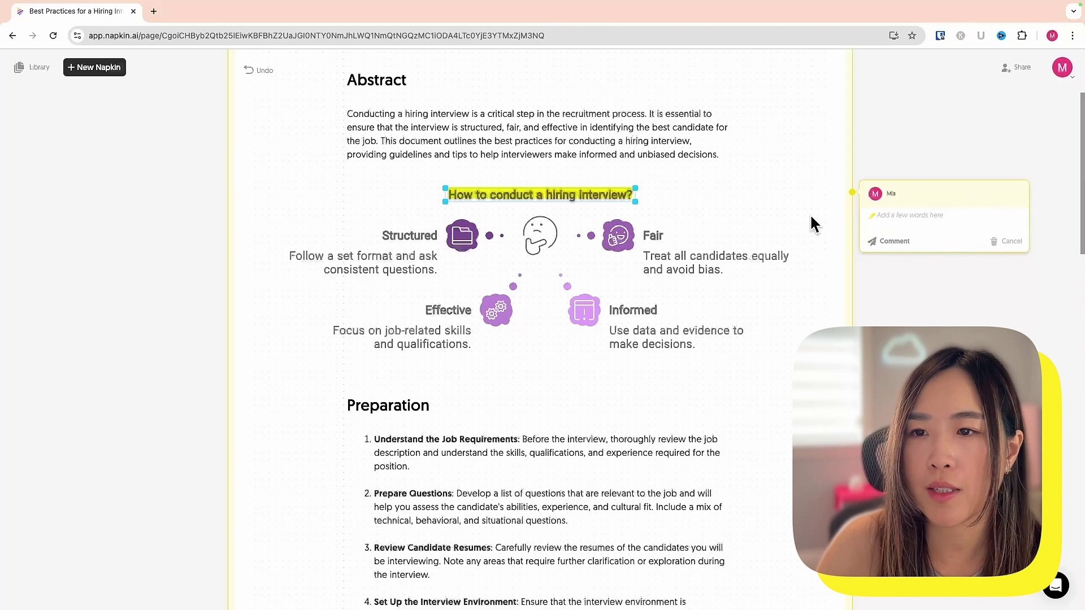
pyautogui.click(461, 234)
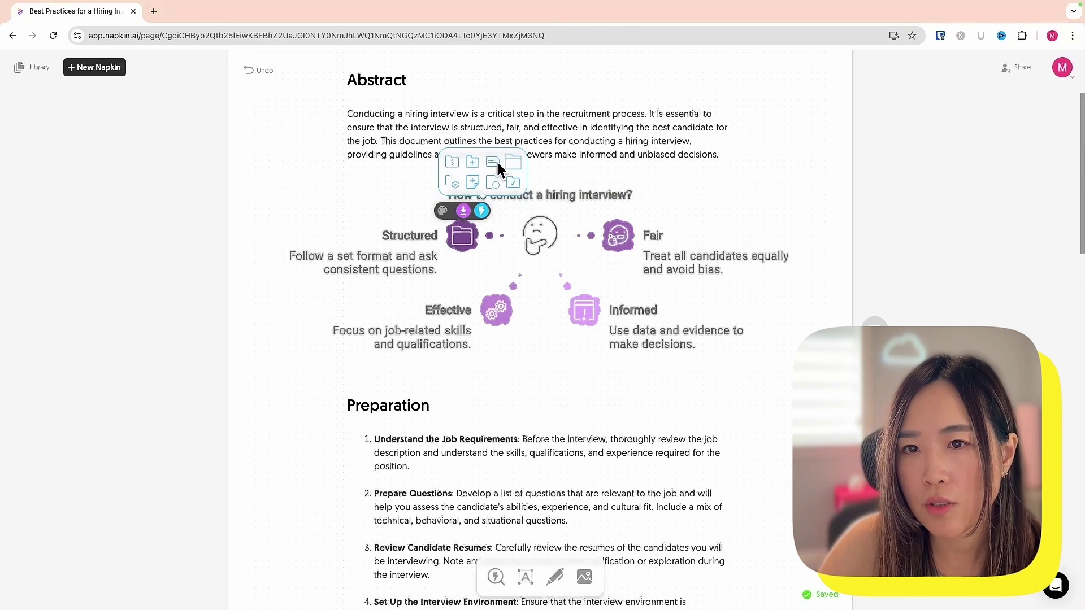
pyautogui.click(404, 269)
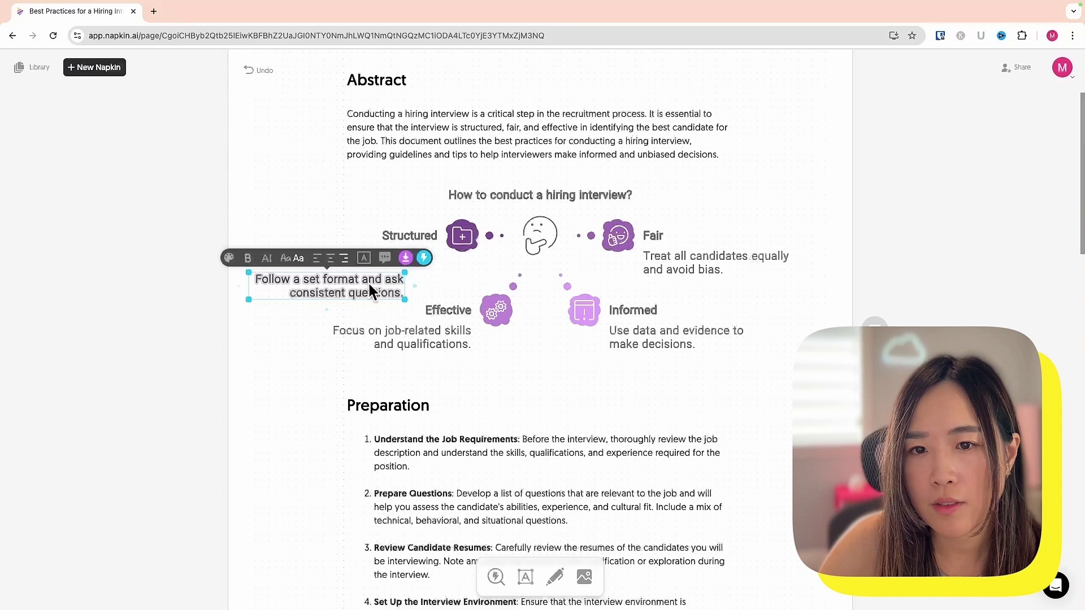
pyautogui.moveTo(404, 269)
pyautogui.mouseDown()
pyautogui.moveTo(343, 276)
pyautogui.moveTo(416, 270)
pyautogui.mouseUp()
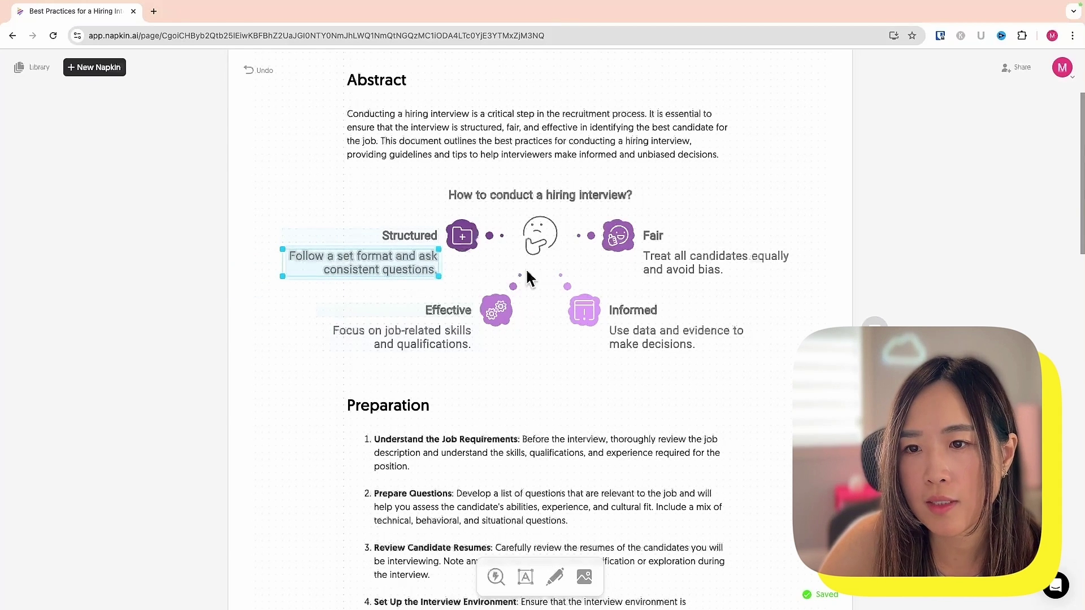
pyautogui.click(498, 254)
pyautogui.click(520, 204)
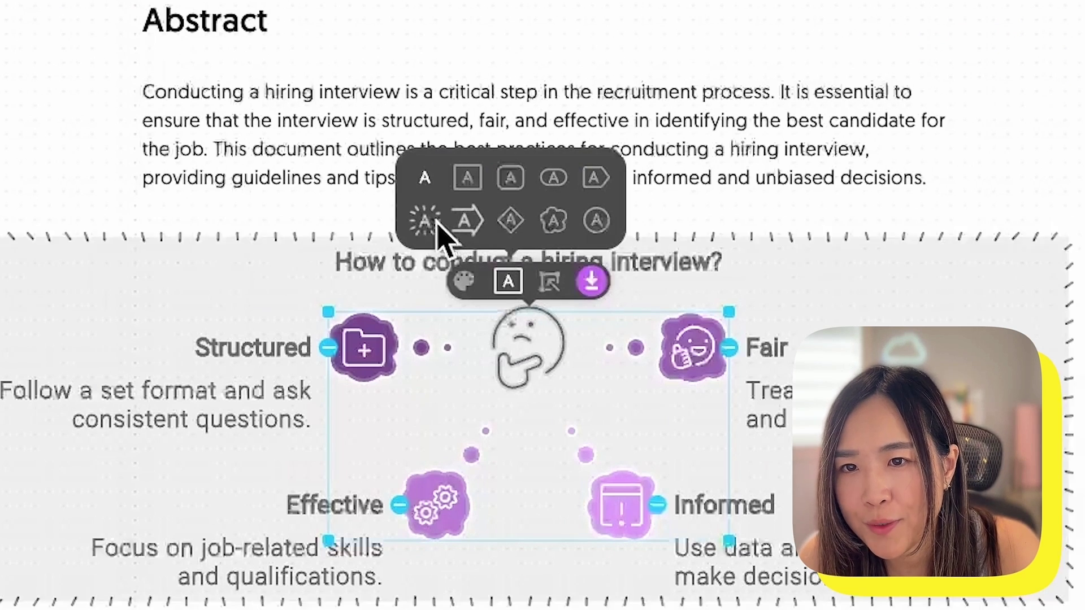
# Give the graphic sparkle text, a dashed burst border and pink icons
pyautogui.click(425, 220)
pyautogui.click(501, 205)
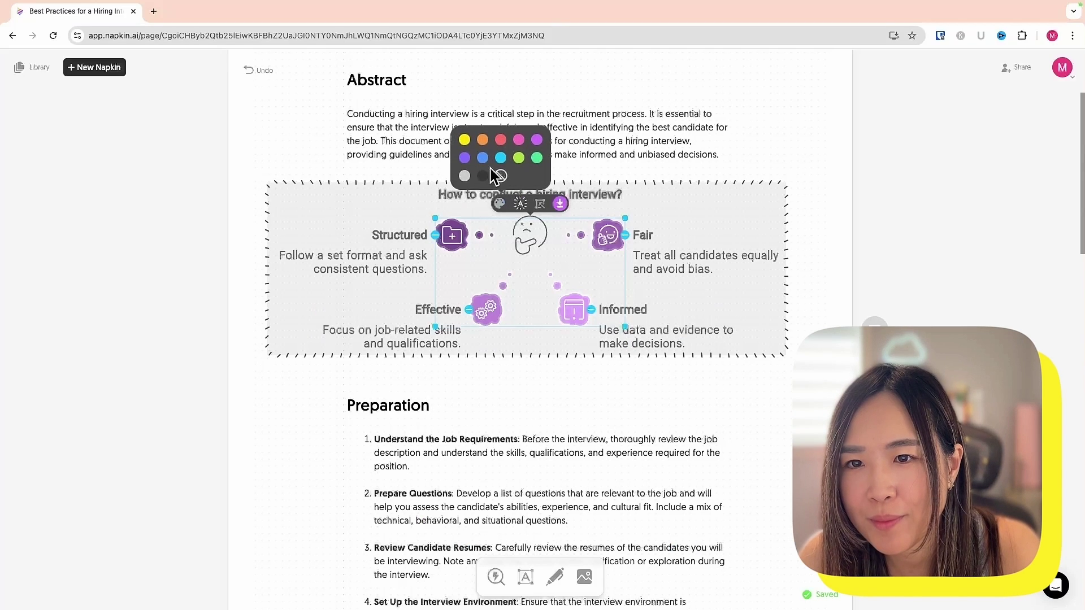
pyautogui.click(517, 204)
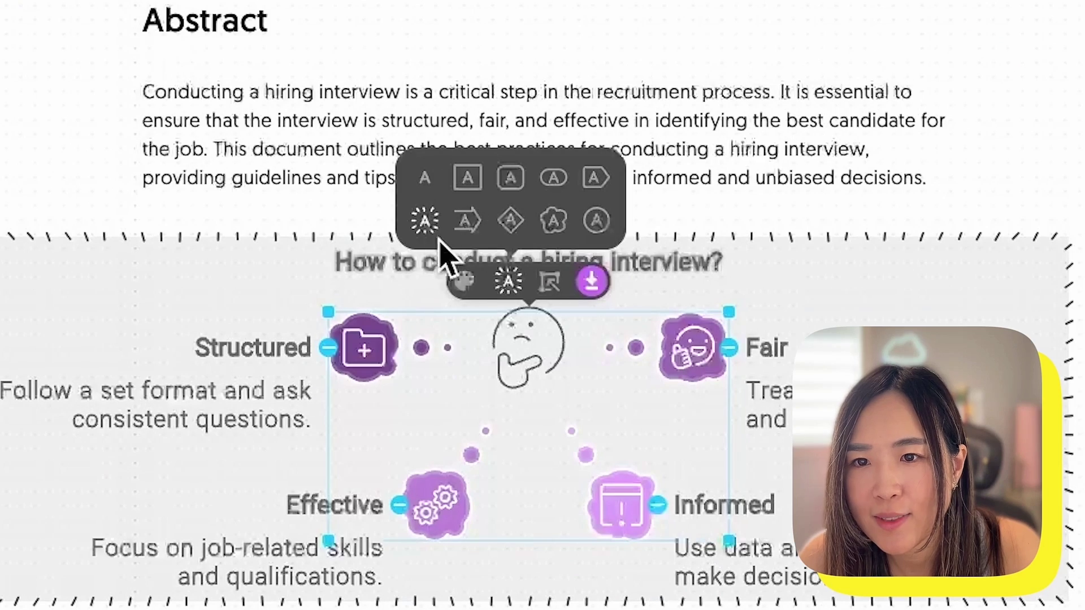
pyautogui.click(481, 175)
pyautogui.click(464, 281)
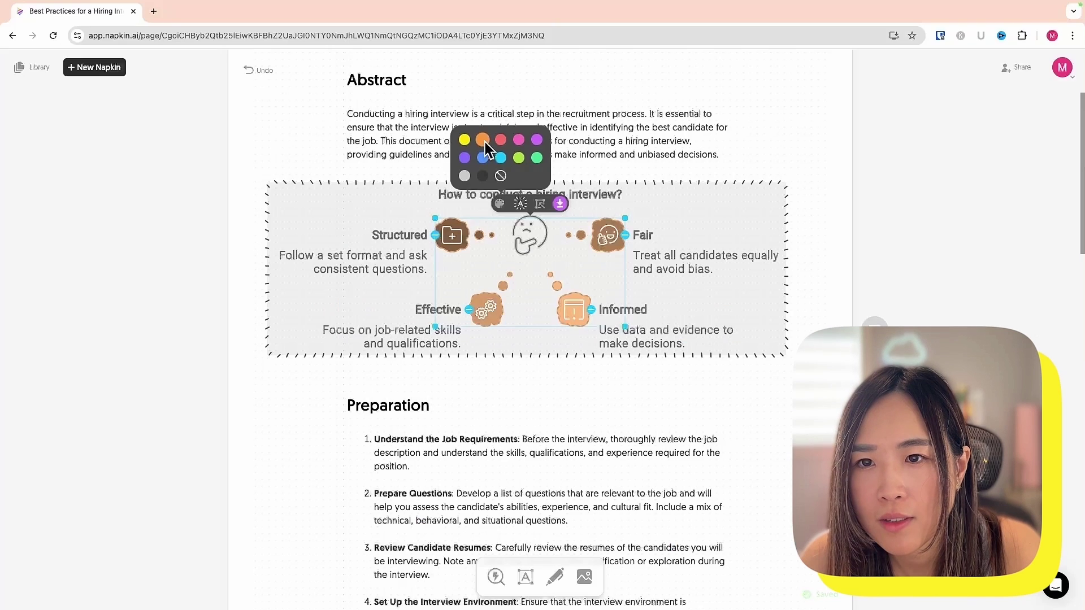
pyautogui.click(518, 141)
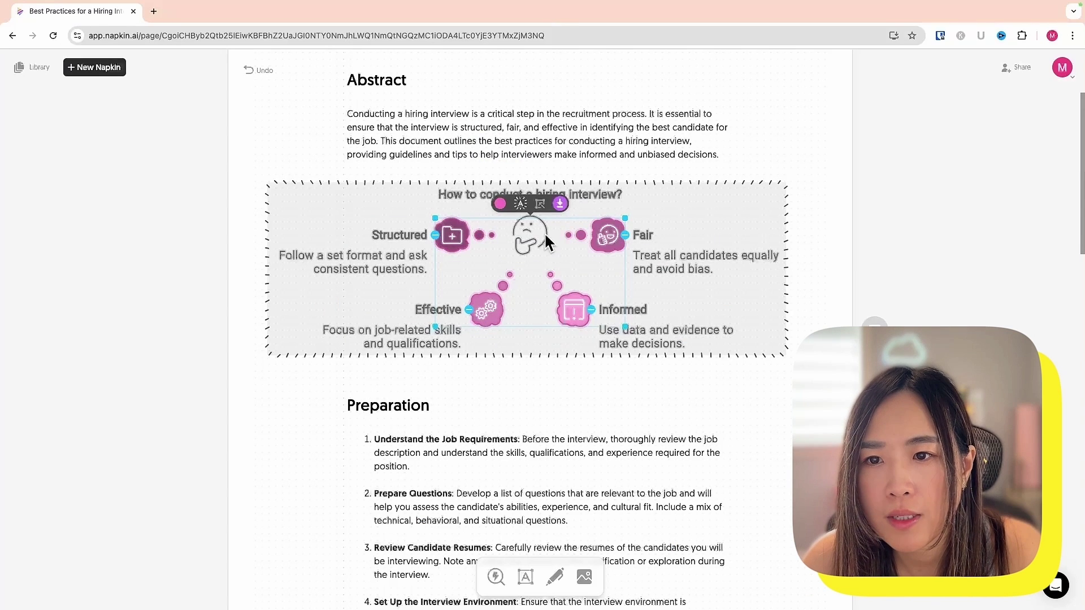
# Select the Effective title and description and the job-related skills description texts
pyautogui.click(474, 336)
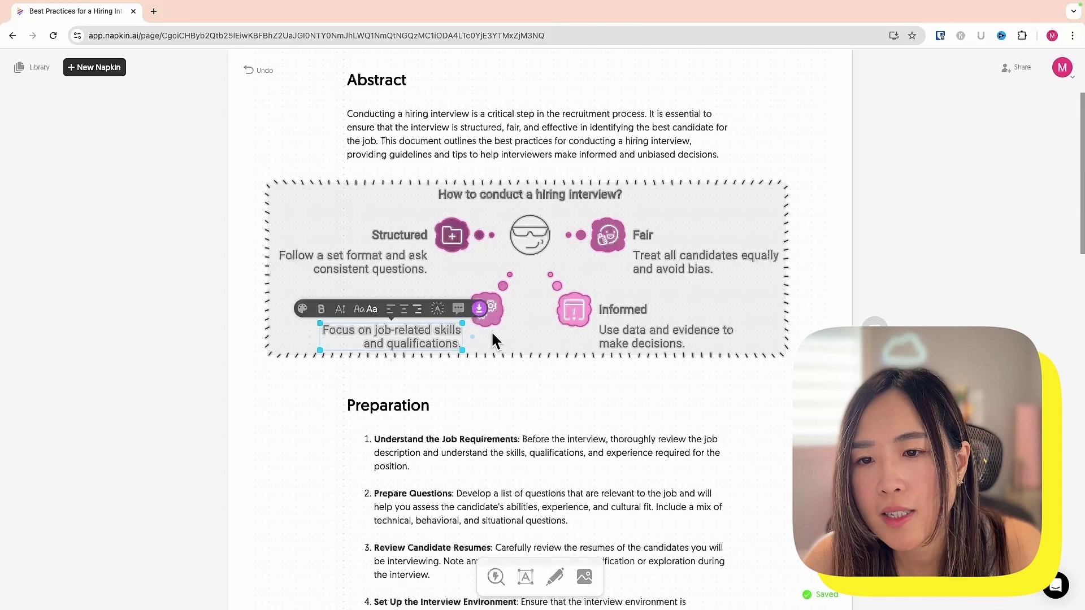
pyautogui.click(490, 331)
pyautogui.click(439, 308)
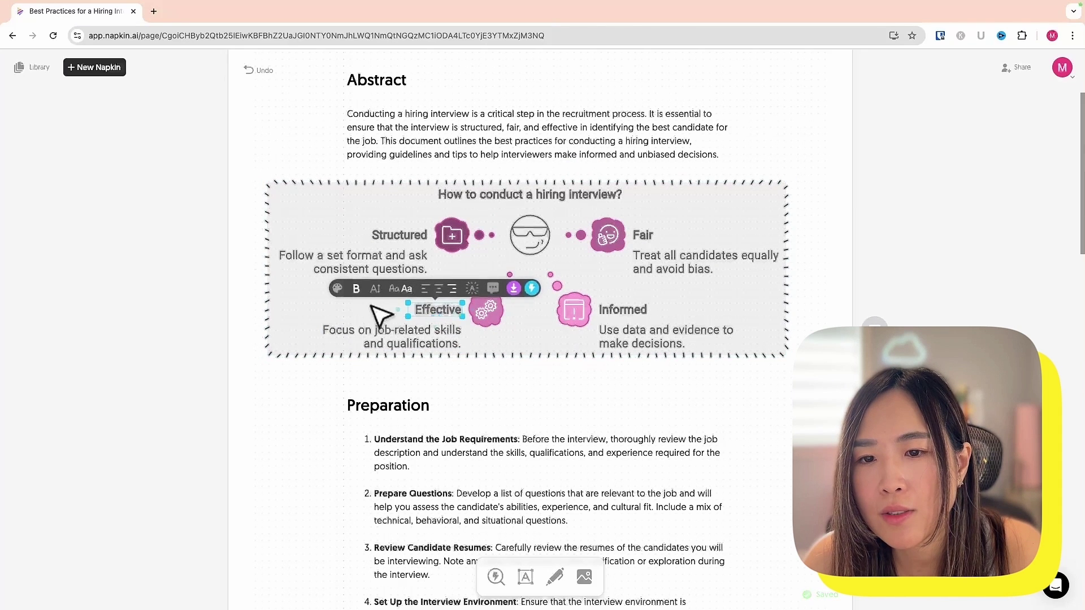
pyautogui.click(433, 338)
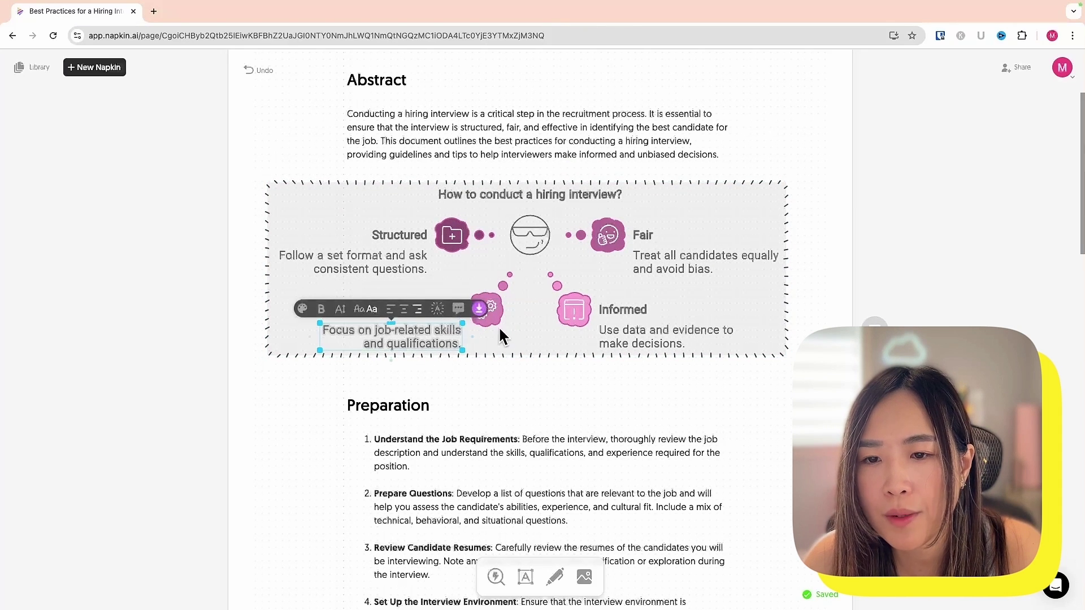
# Export the hiring interview graphic as a transparent-background PNG image
pyautogui.scroll(-1, 650, 277)
pyautogui.click(799, 219)
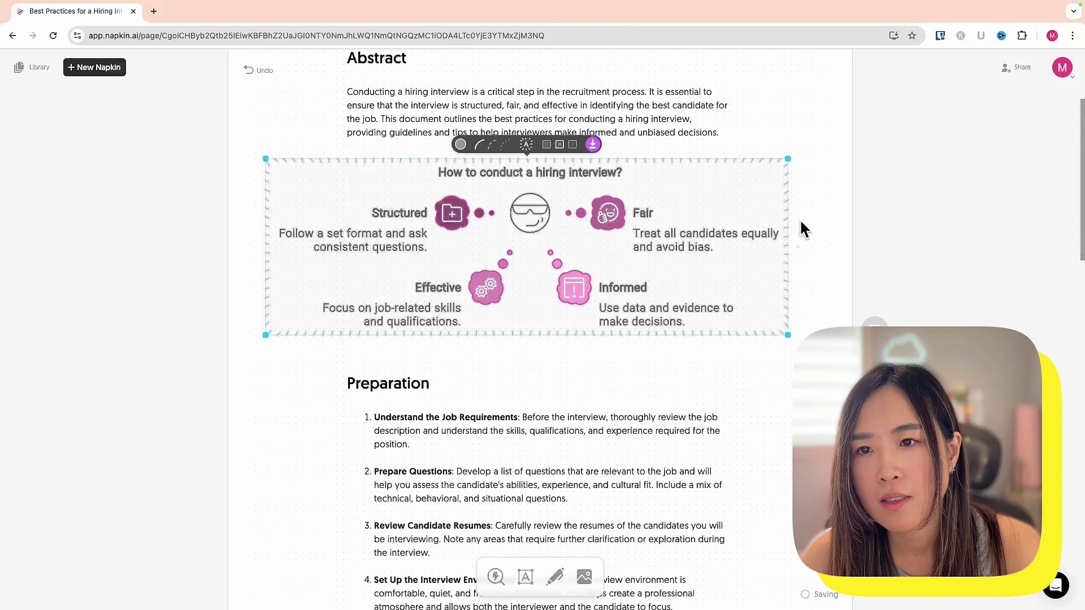
pyautogui.click(568, 169)
pyautogui.moveTo(593, 144)
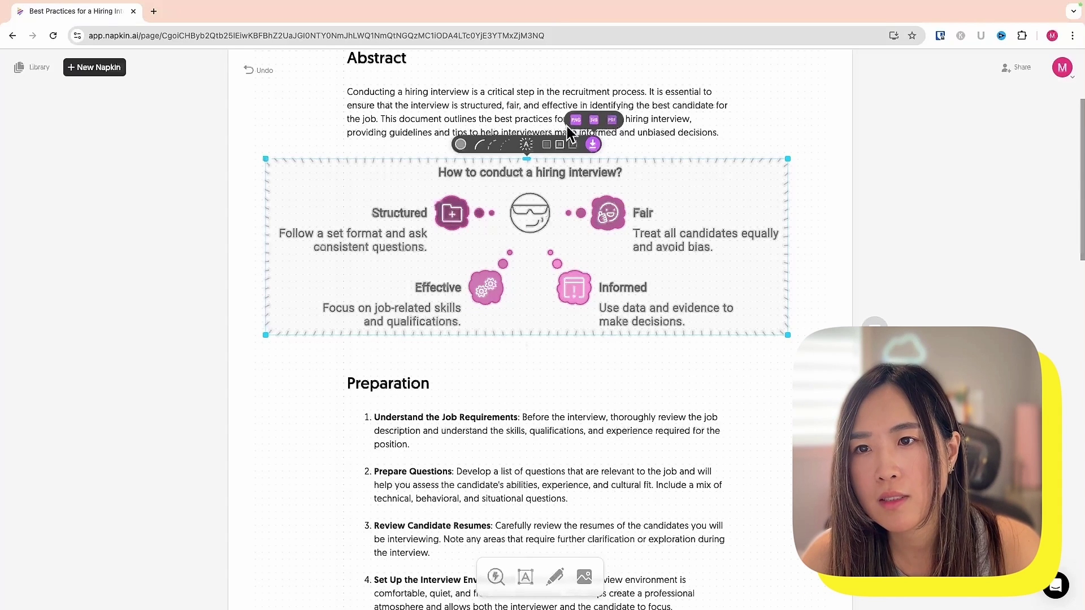
pyautogui.click(576, 121)
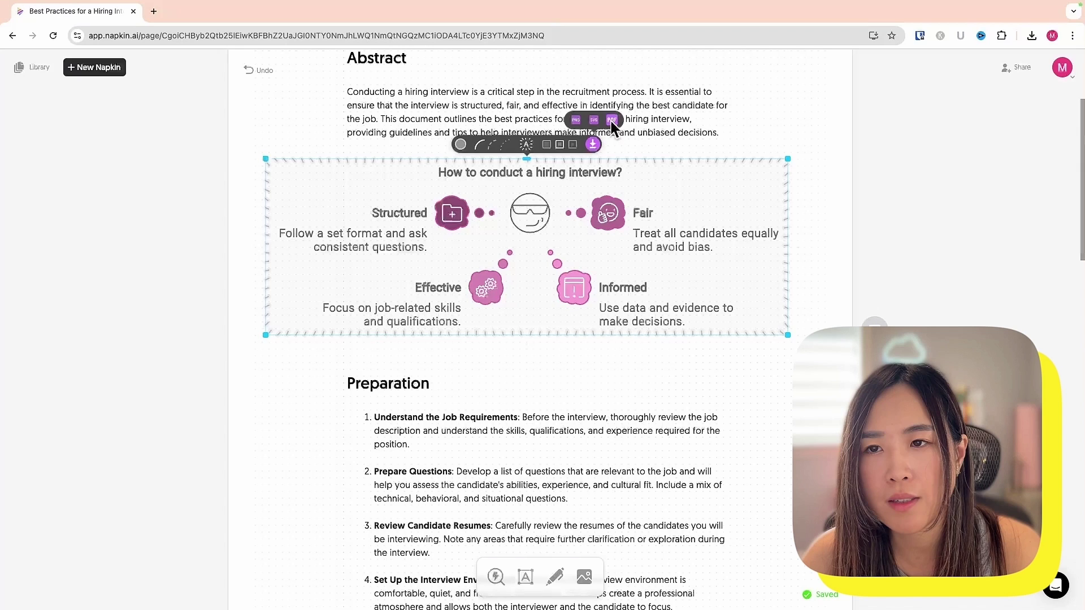
pyautogui.scroll(-3, 331, 233)
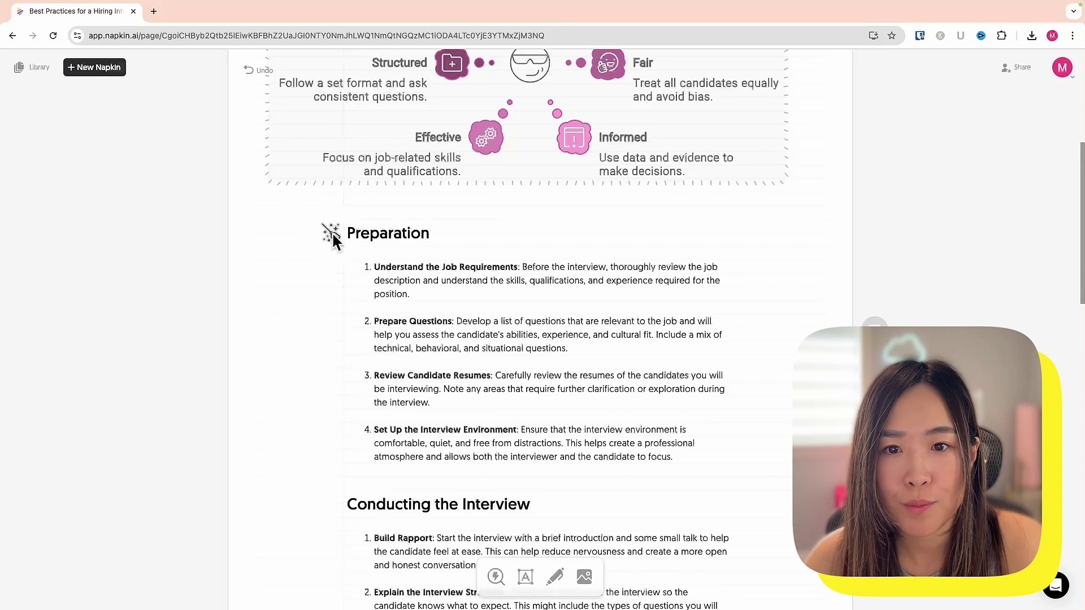
# Generate visuals for Understand the Job Requirements and, via Auto Spark, Prepare Questions
pyautogui.click(347, 214)
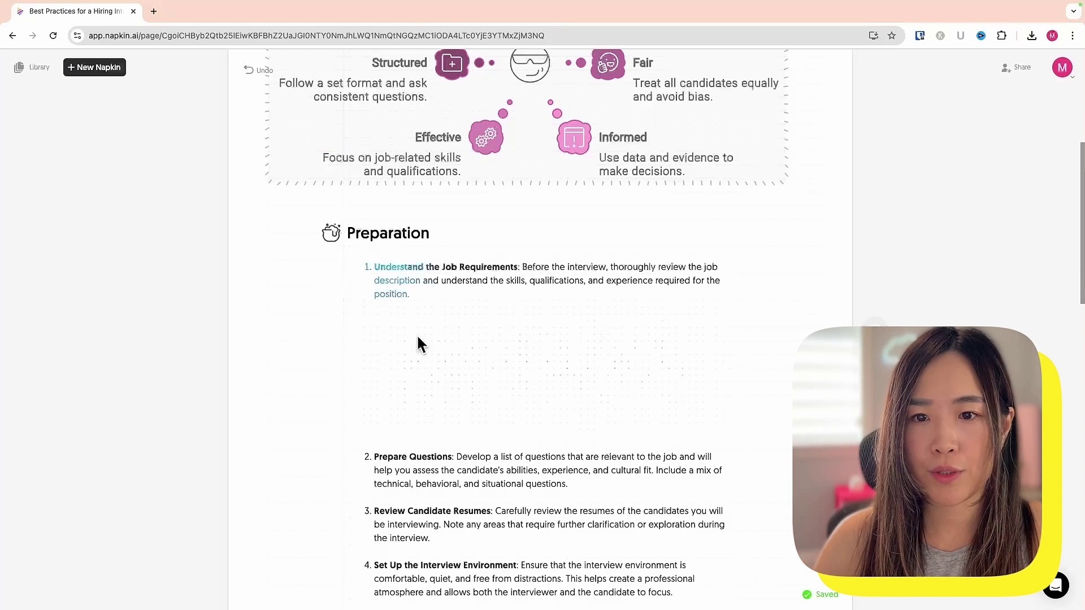
pyautogui.scroll(-1, 419, 396)
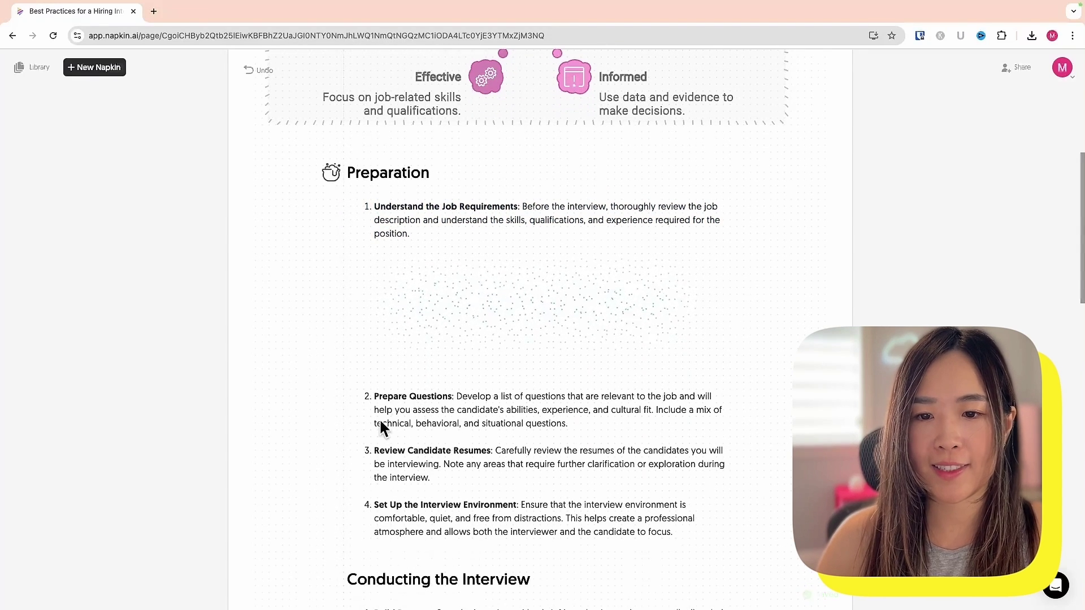
pyautogui.scroll(-4, 661, 413)
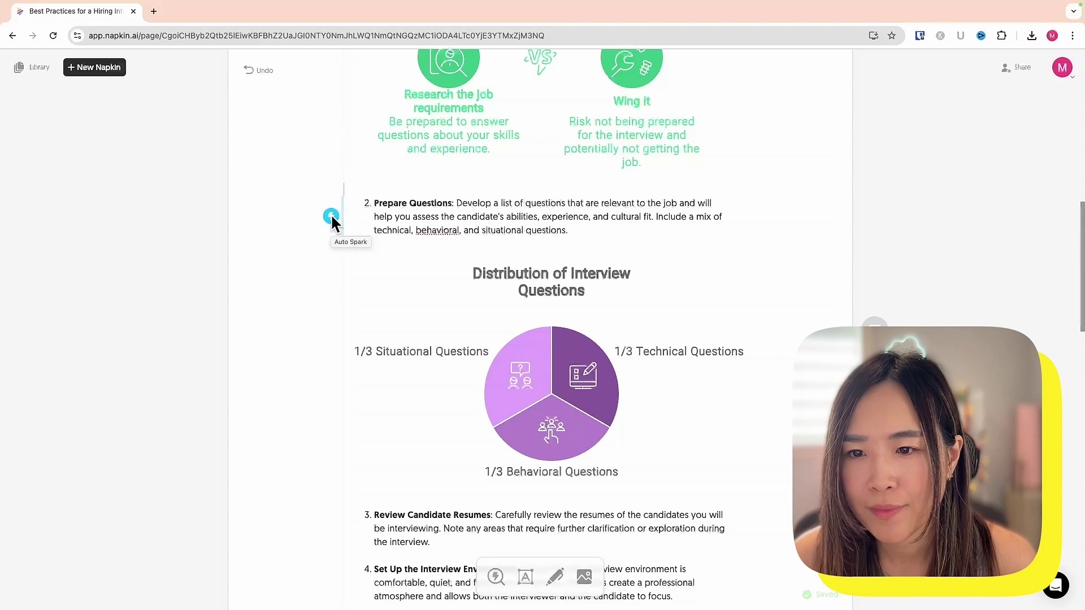
pyautogui.click(331, 216)
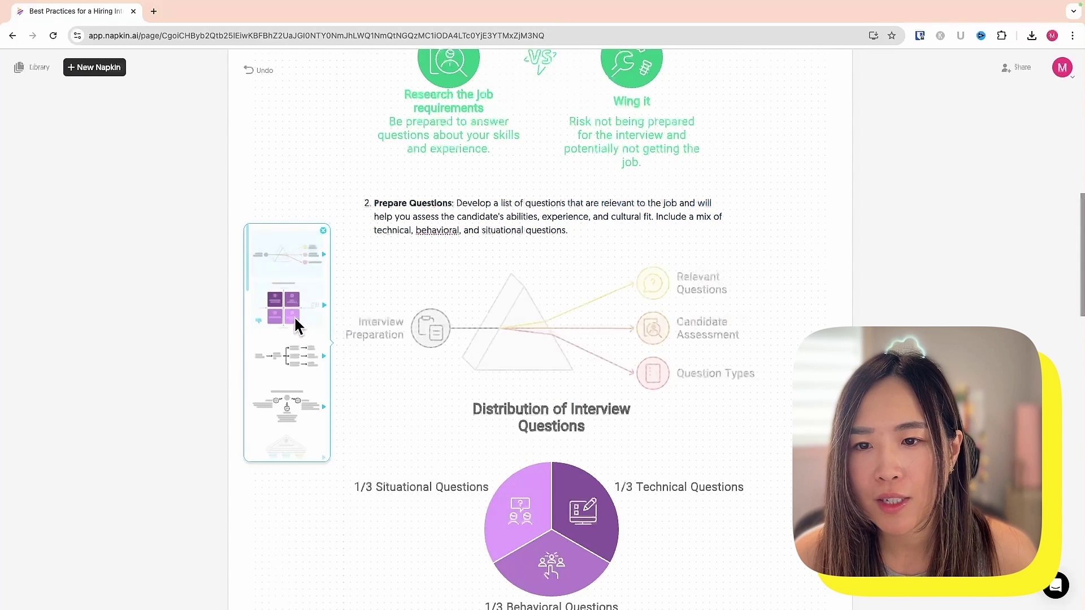
pyautogui.scroll(-1, 295, 320)
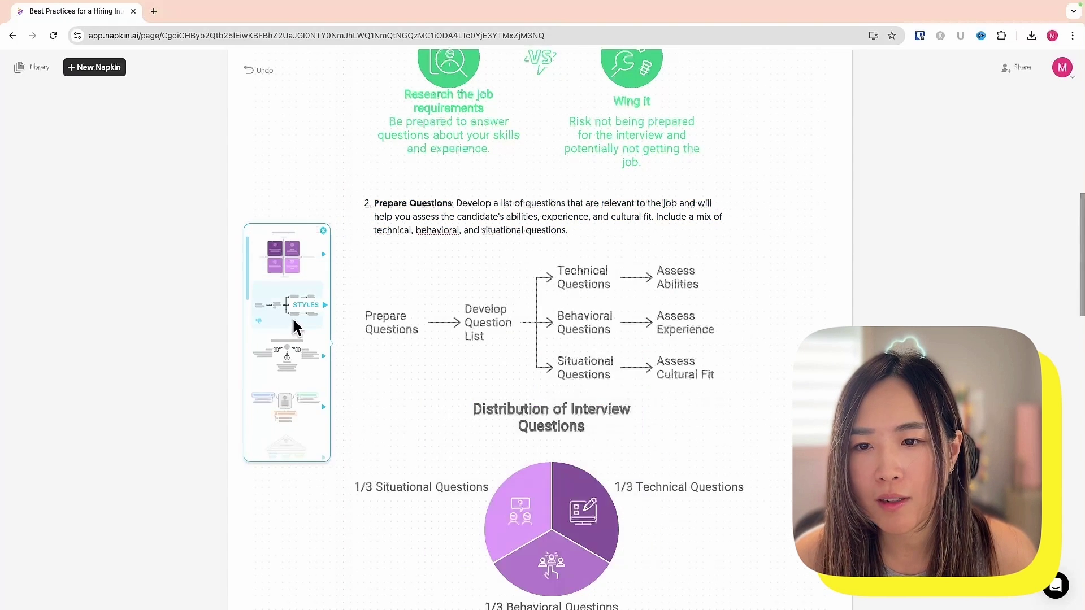
pyautogui.scroll(-1, 294, 320)
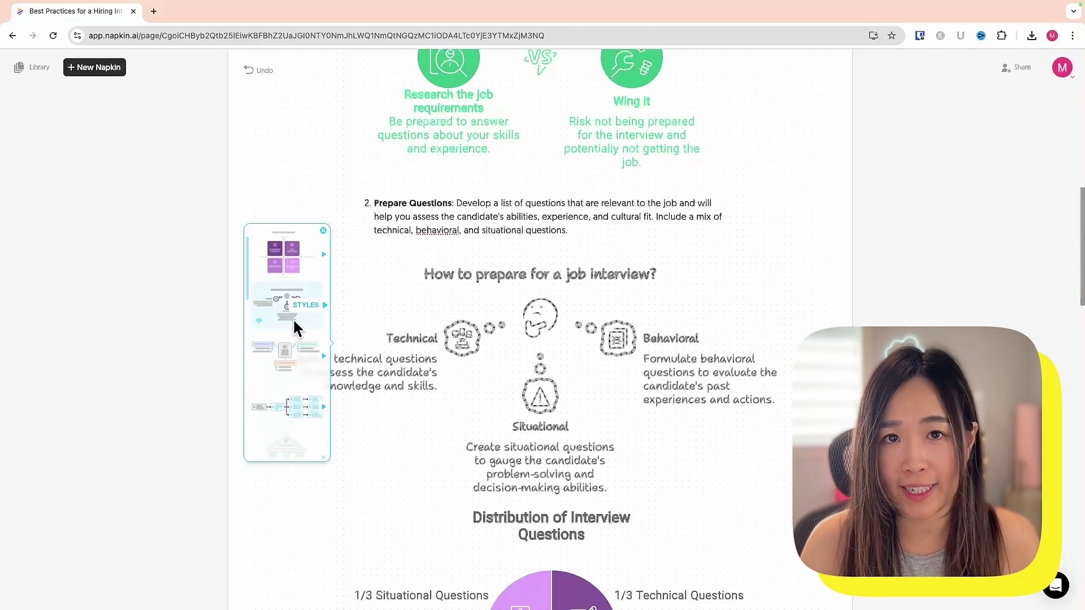
# Switch the Prepare Questions visual to the Venn diagram layout
pyautogui.click(296, 365)
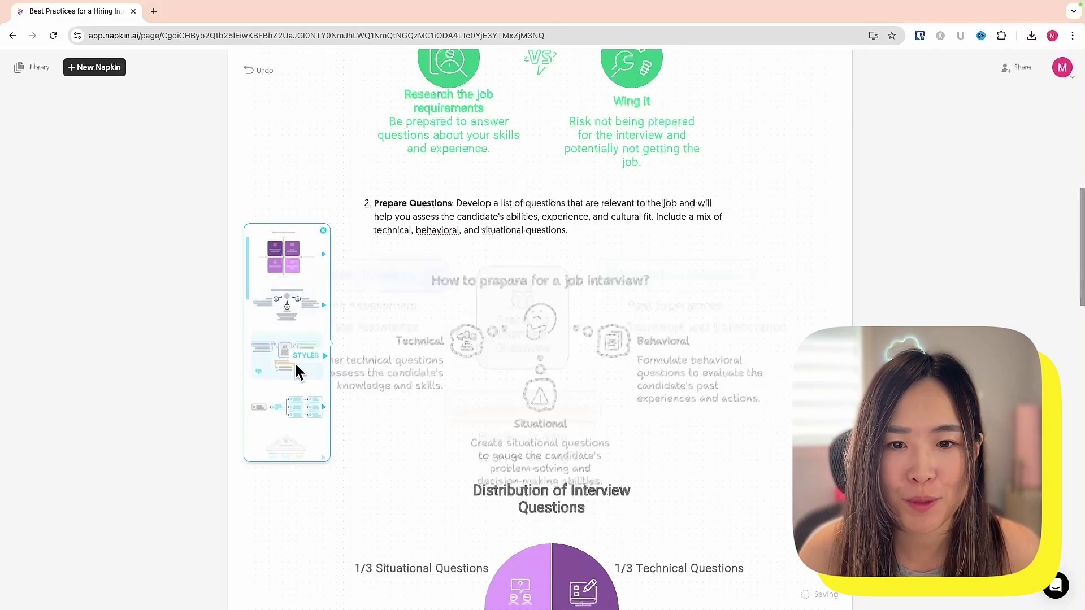
pyautogui.scroll(-1, 295, 365)
pyautogui.scroll(-1, 295, 367)
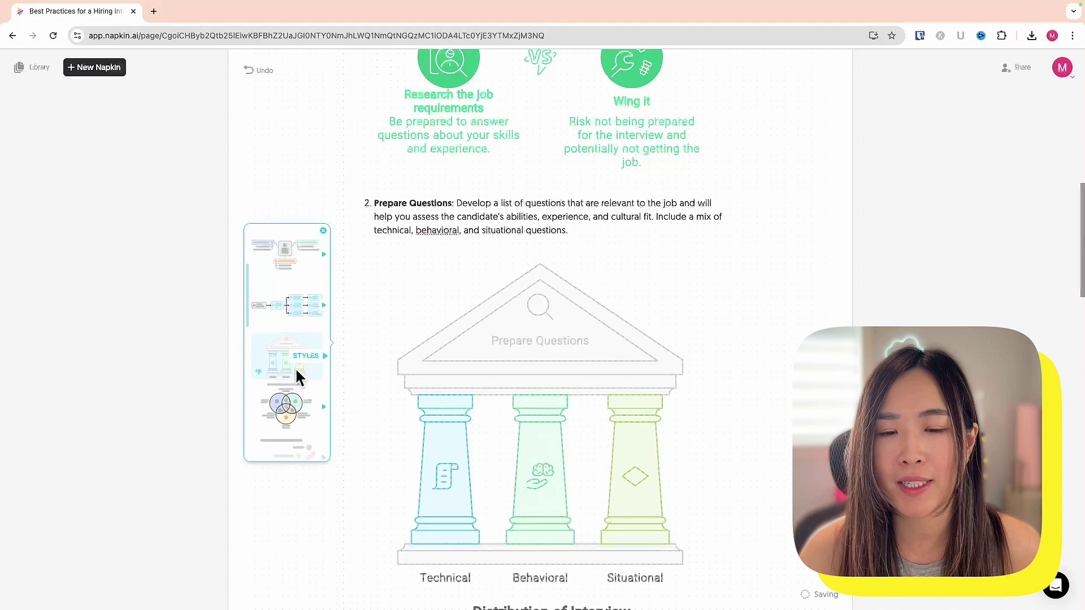
pyautogui.scroll(-1, 295, 367)
pyautogui.click(582, 379)
pyautogui.scroll(-1, 670, 375)
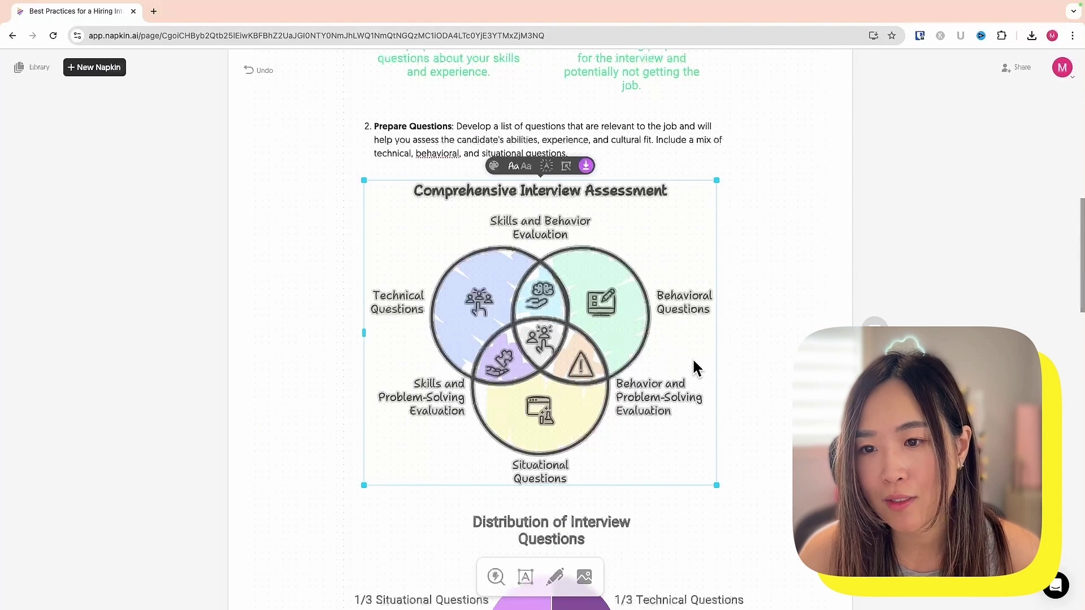
# Replace the brain icon in the Venn diagram with an alternative icon
pyautogui.click(543, 294)
pyautogui.click(560, 267)
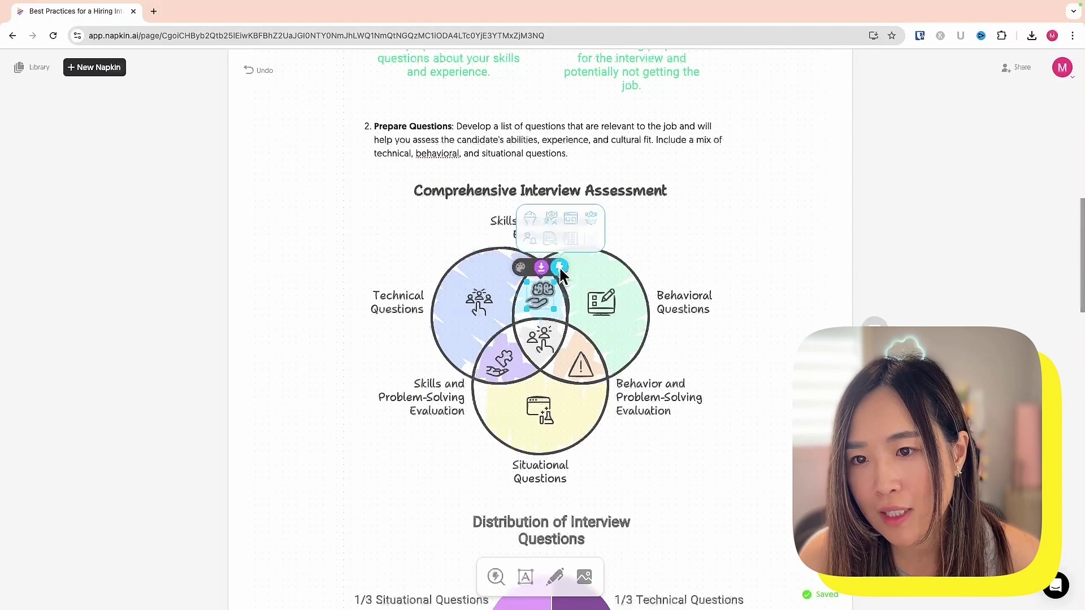
pyautogui.click(591, 237)
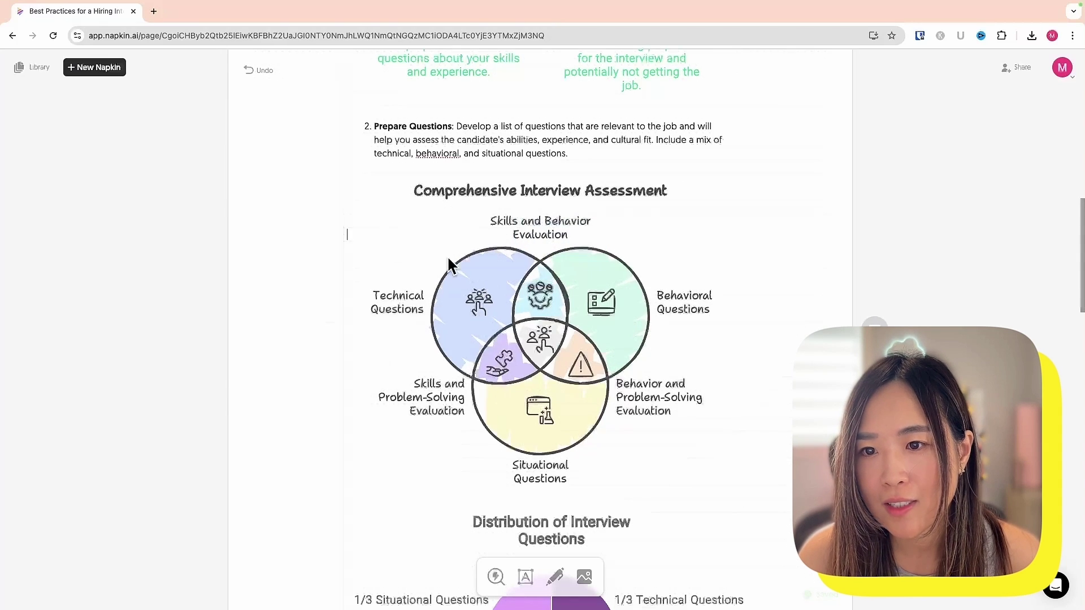
pyautogui.click(650, 339)
pyautogui.click(728, 361)
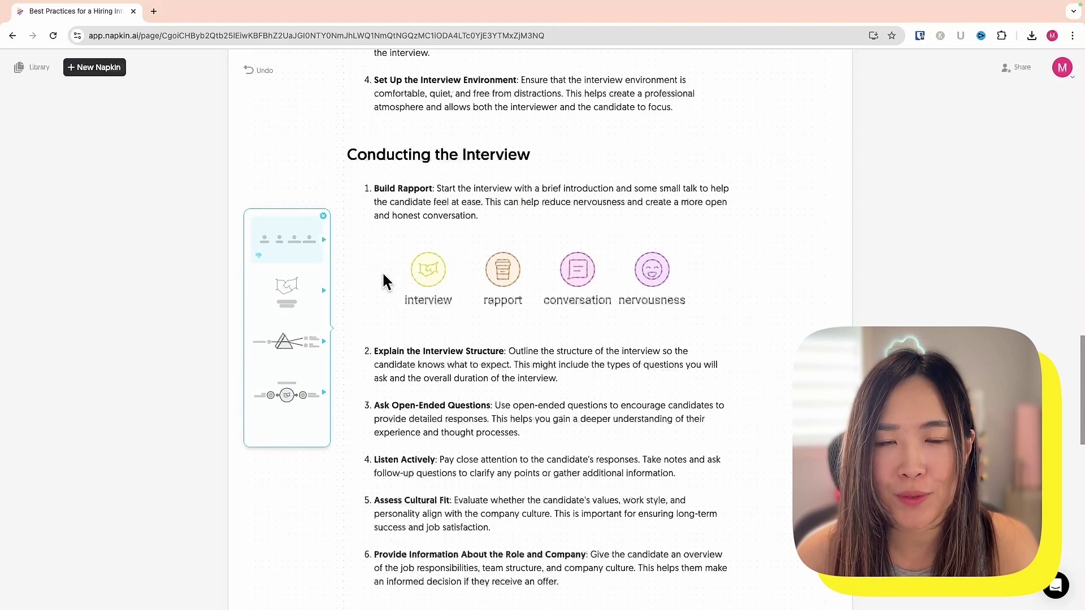
# Change the Build Rapport visual to a circular 'Distribution of Interview Questions' pie chart
pyautogui.click(287, 297)
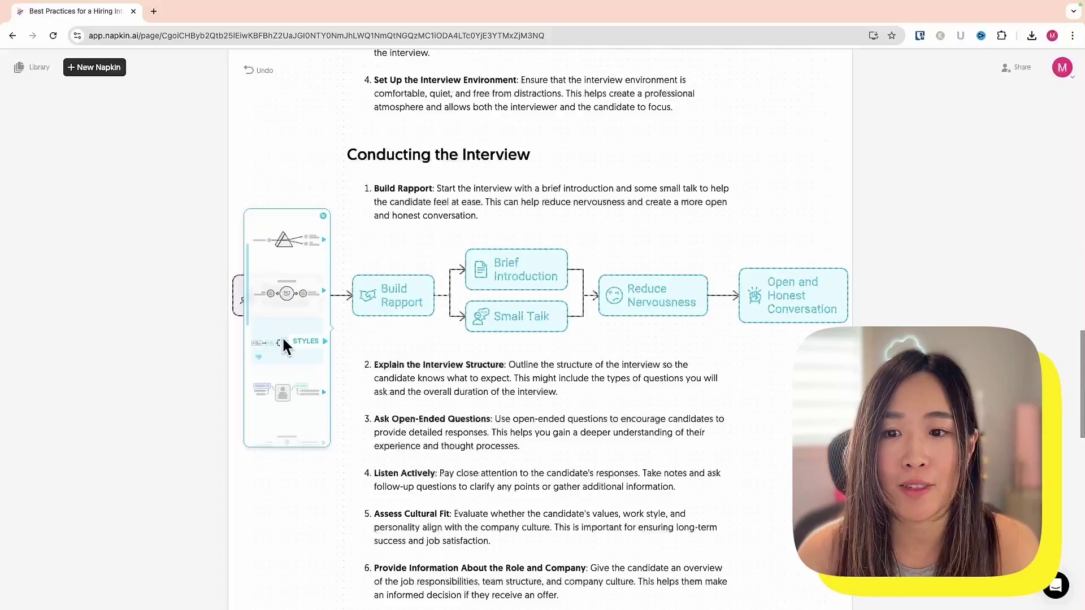
pyautogui.scroll(-1, 283, 390)
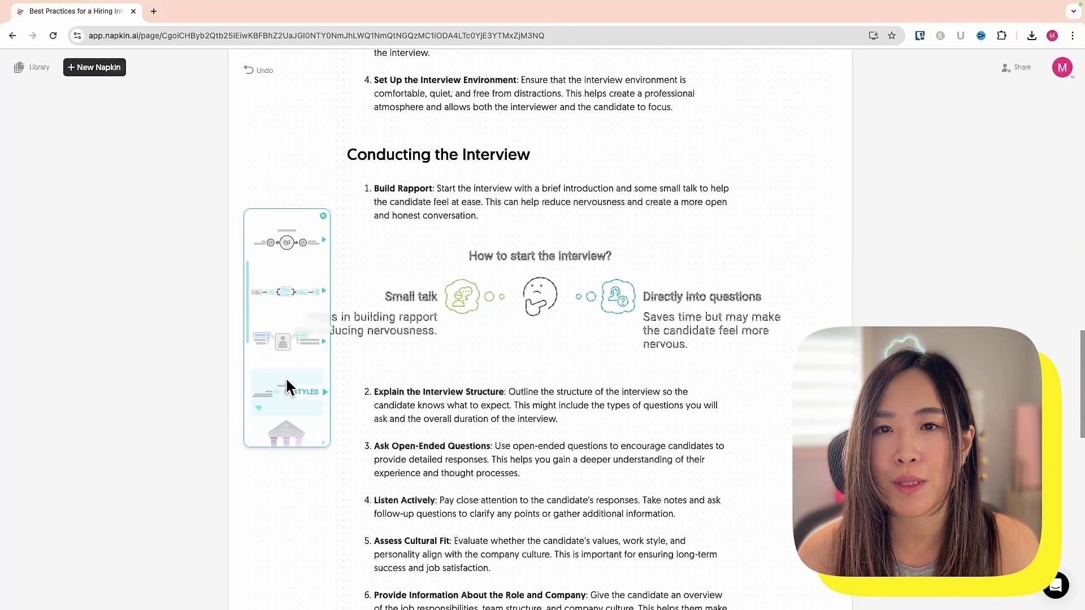
pyautogui.scroll(-1, 286, 384)
pyautogui.scroll(-1, 287, 386)
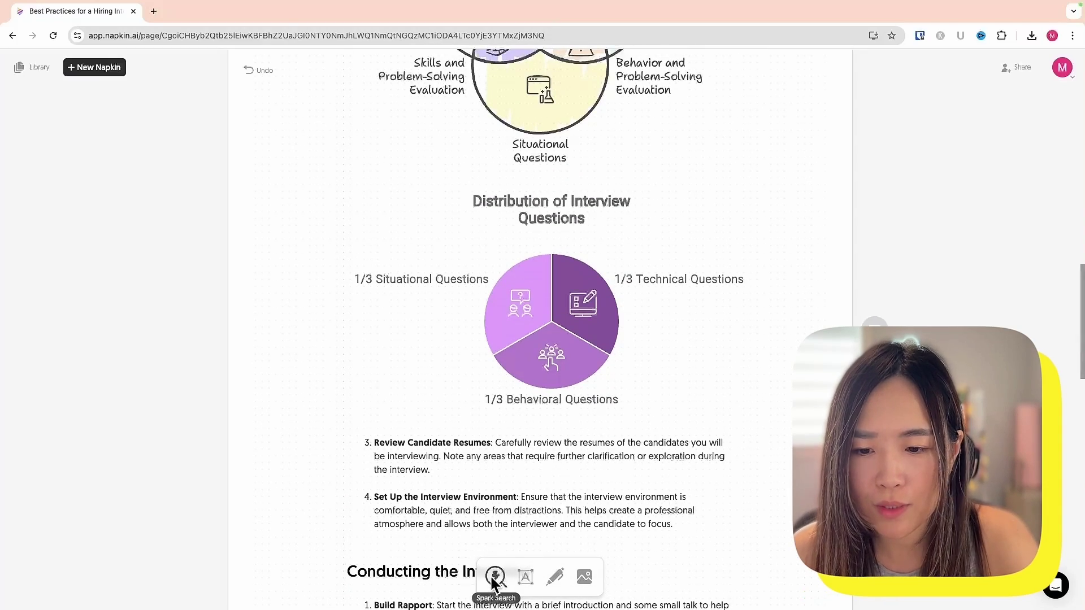
# Use Spark Search to place a cat icon and a pizza icon beside the pie chart
pyautogui.click(497, 575)
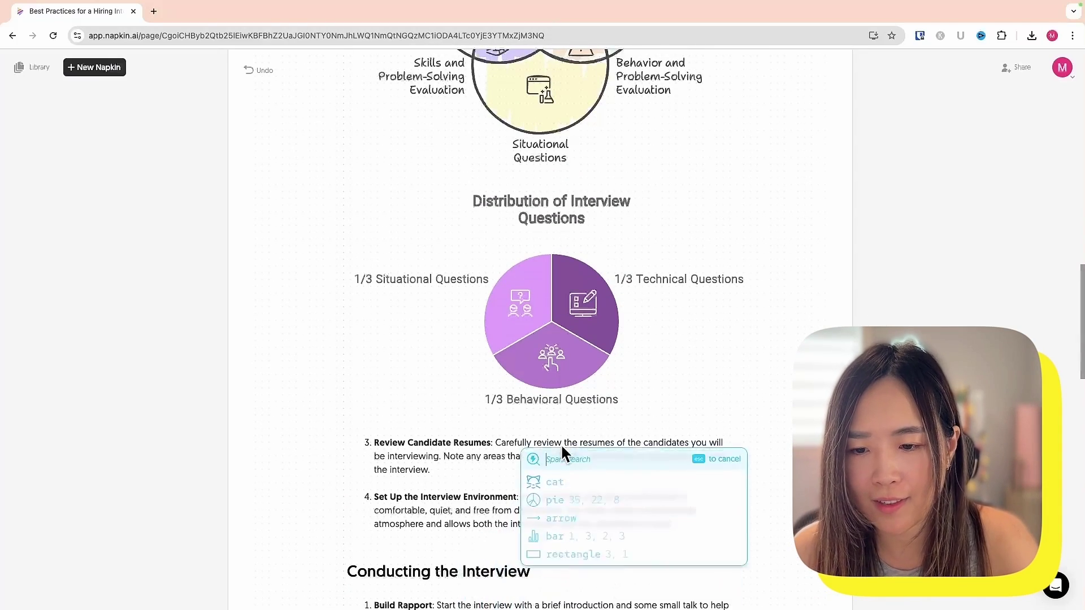
pyautogui.write('c')
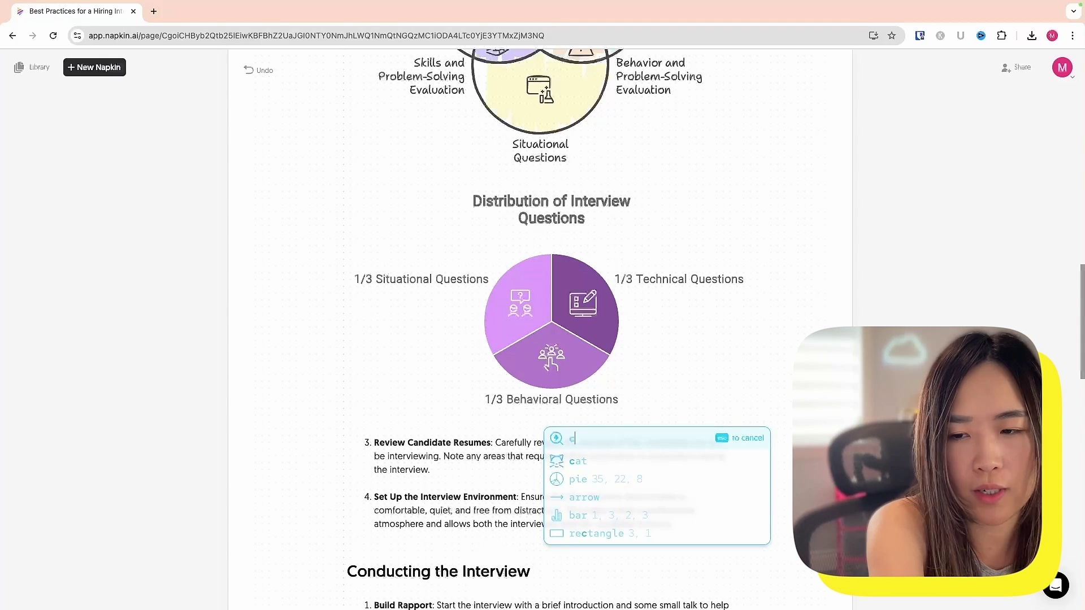
pyautogui.write('at')
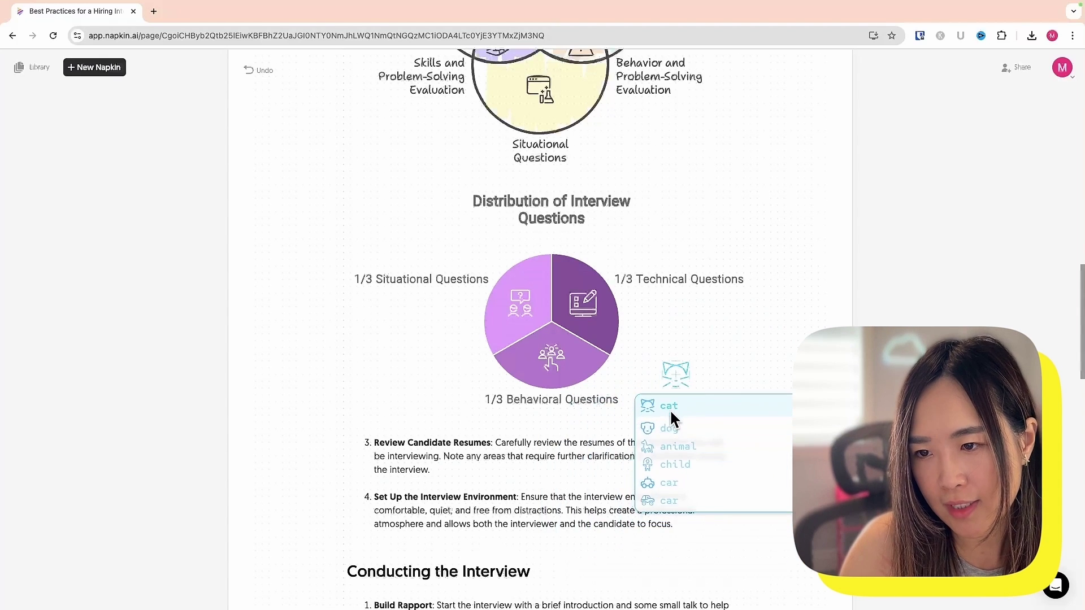
pyautogui.click(672, 407)
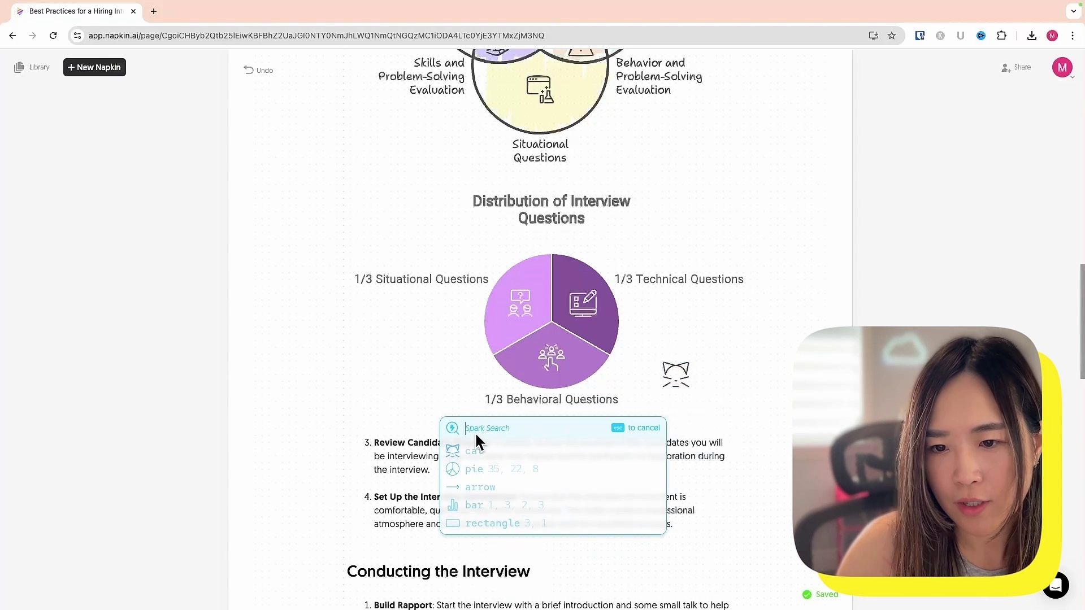
pyautogui.write('piz')
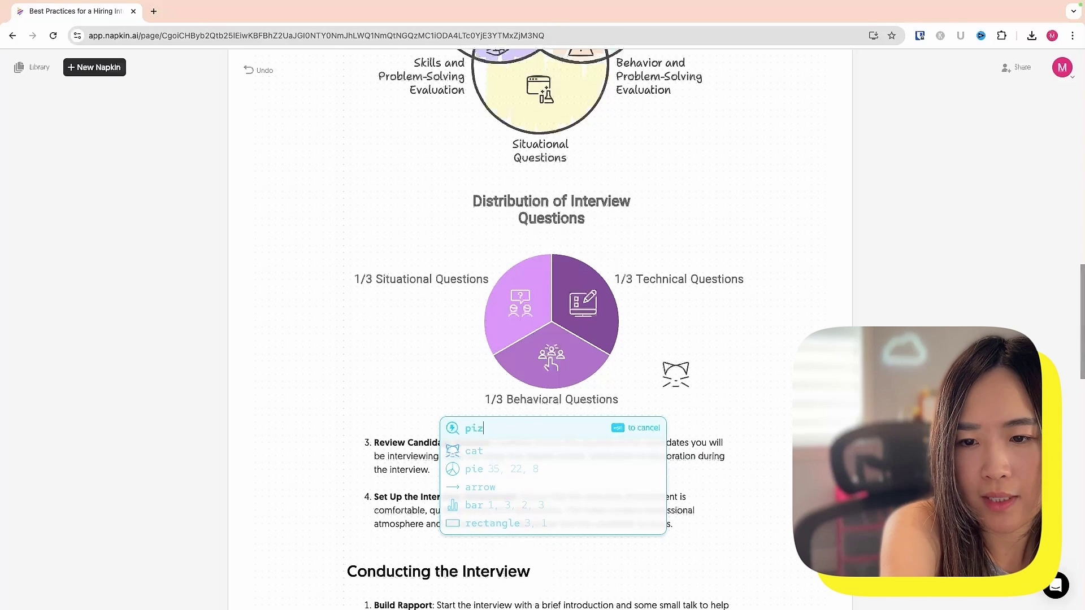
pyautogui.write('za')
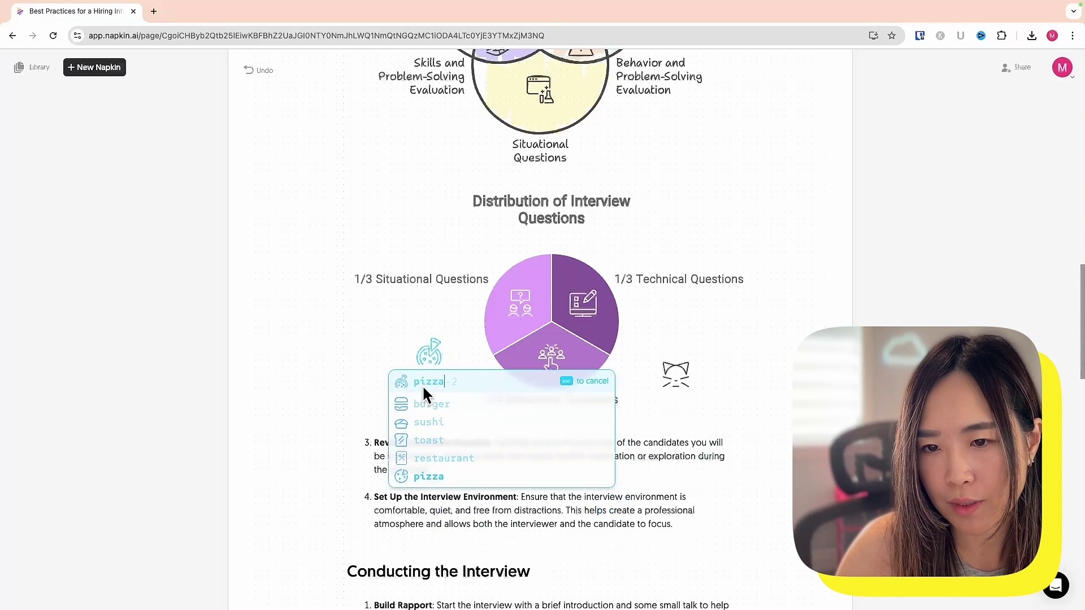
pyautogui.click(423, 383)
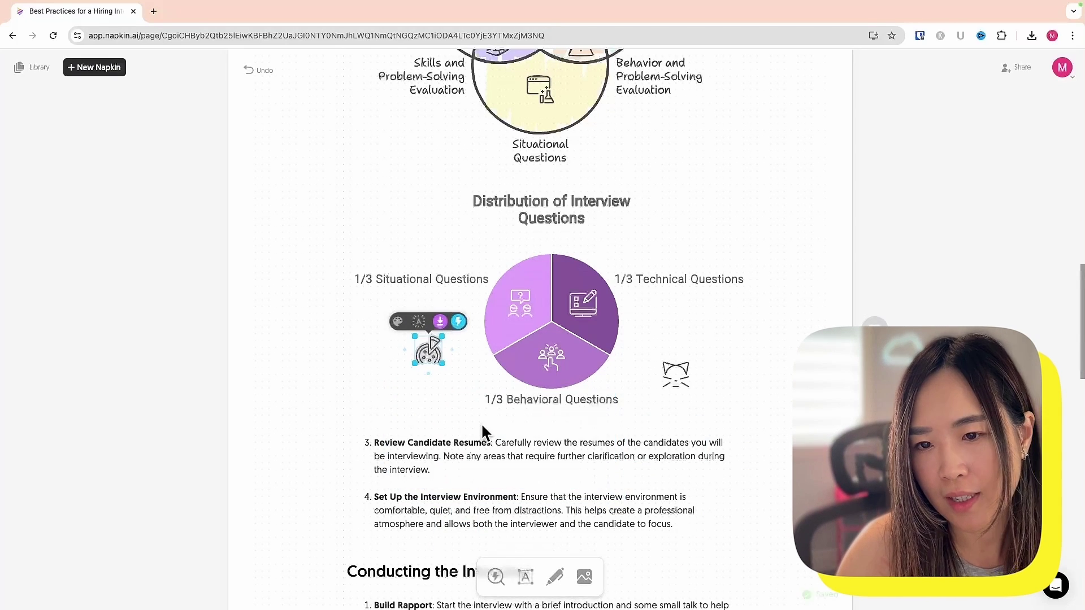
pyautogui.click(499, 420)
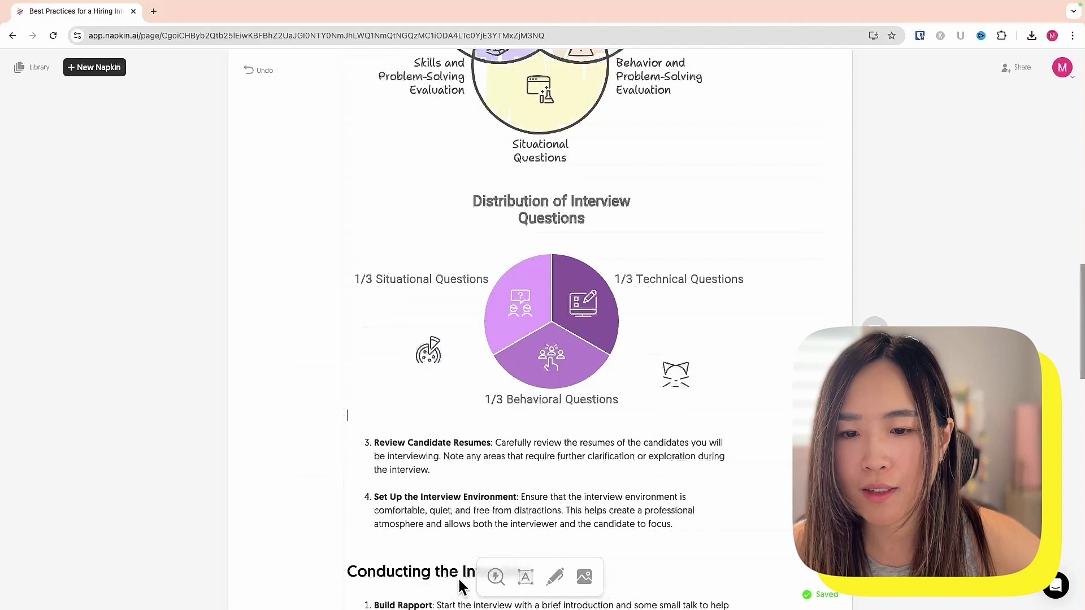
# Add a 'meow' text label next to the cat icon
pyautogui.click(525, 576)
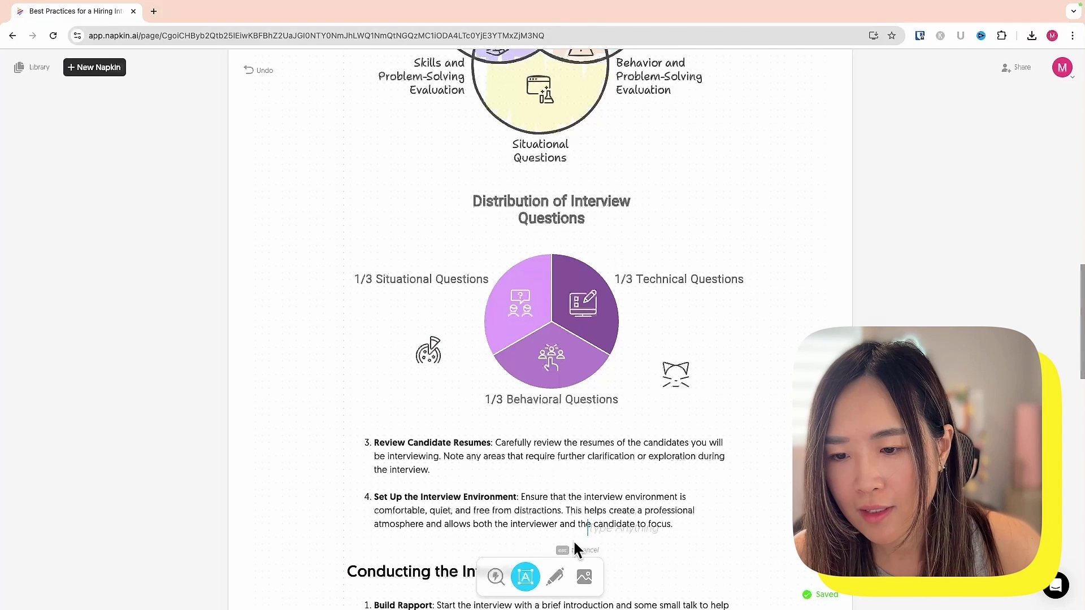
pyautogui.click(574, 543)
pyautogui.click(734, 368)
pyautogui.write('meow')
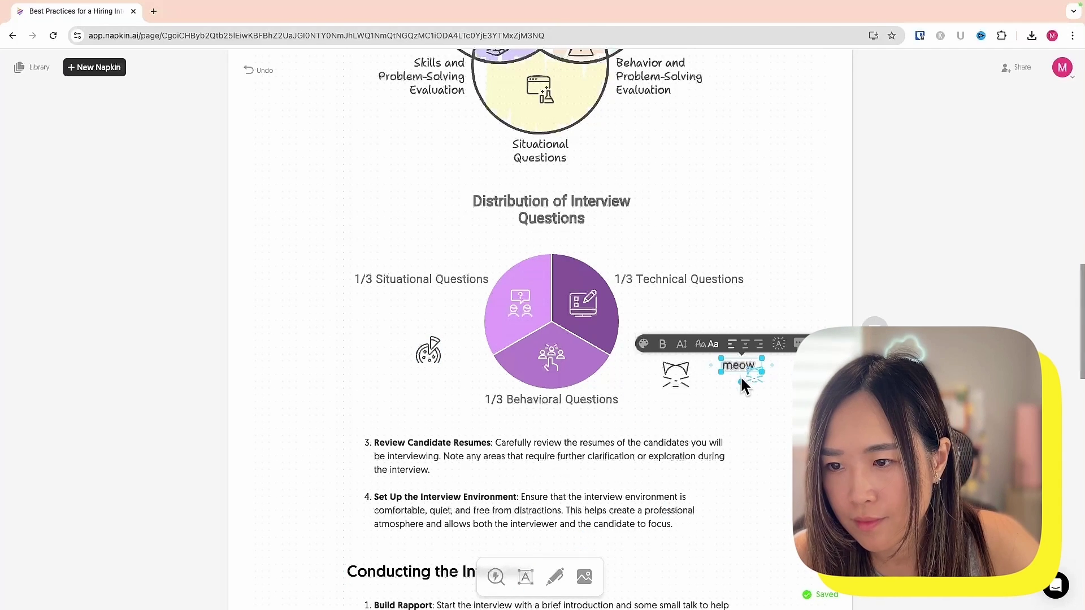
pyautogui.press('Escape')
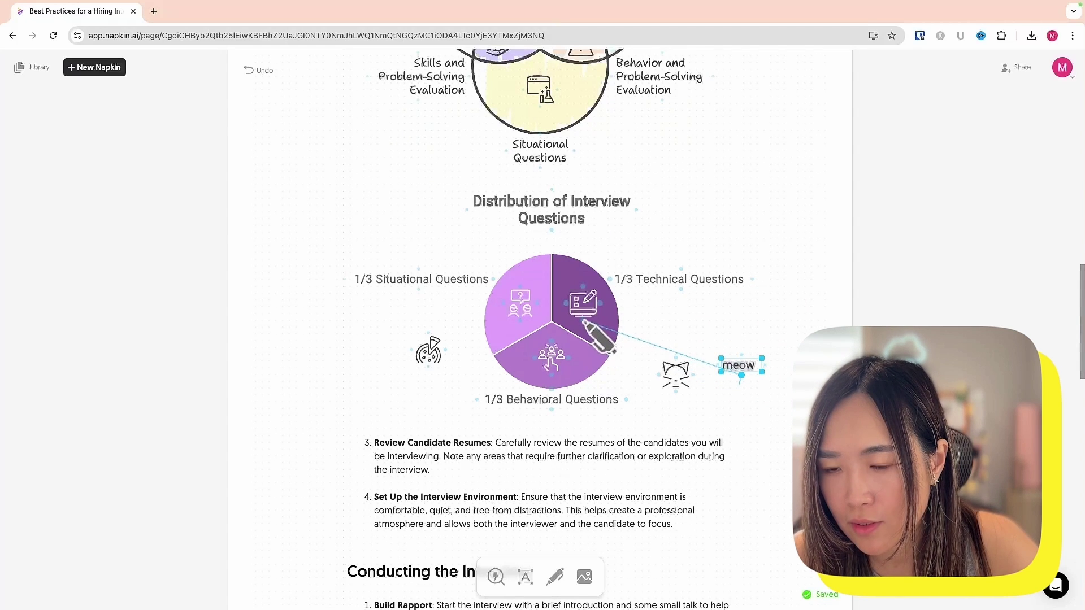
# Make the connector to the meow label a curved dotted line
pyautogui.click(662, 347)
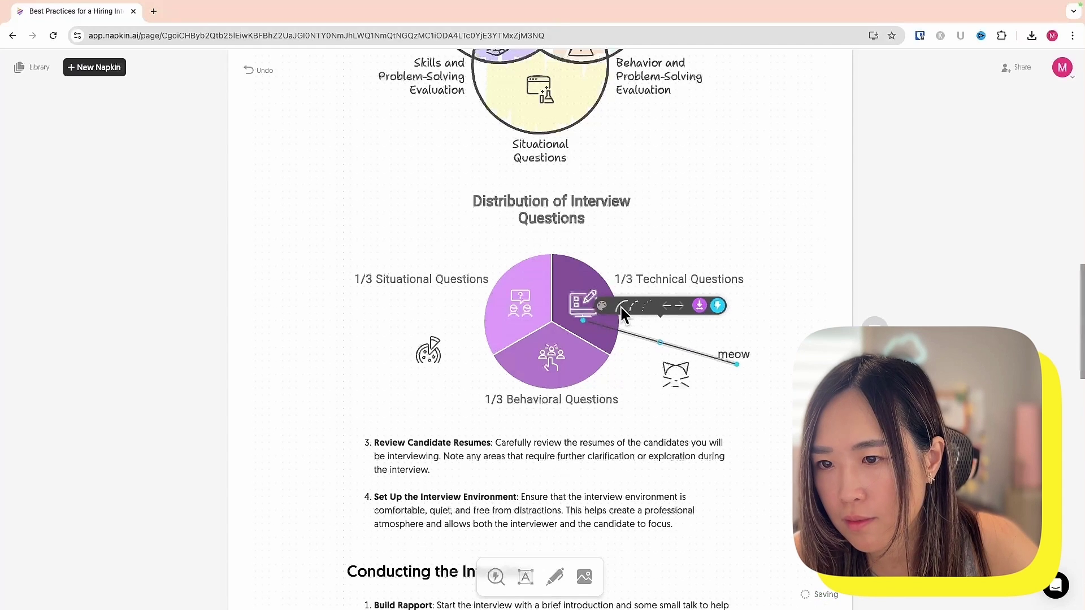
pyautogui.click(632, 307)
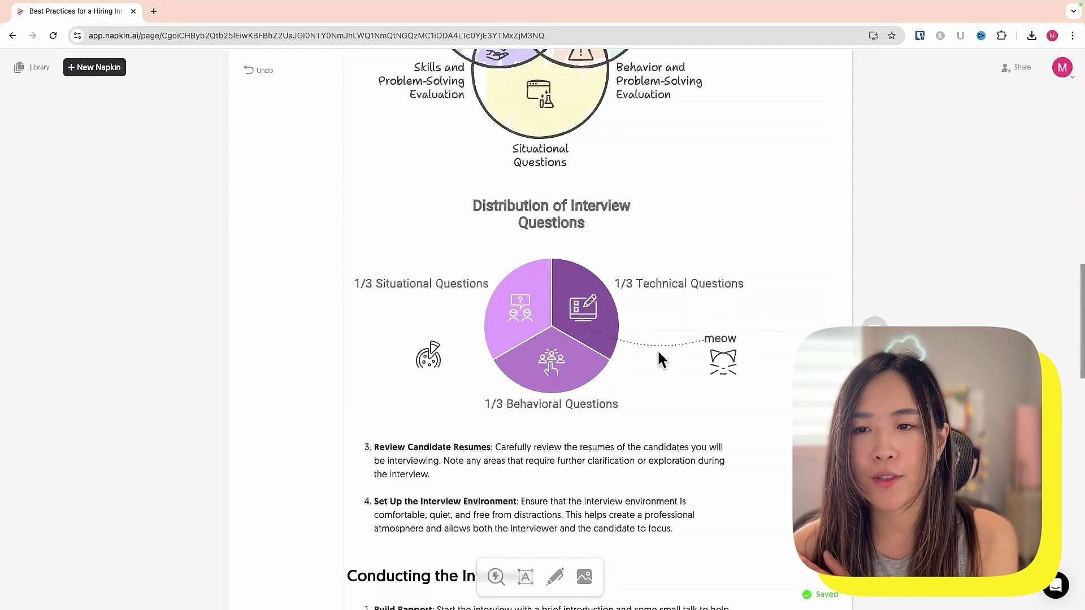
pyautogui.click(557, 576)
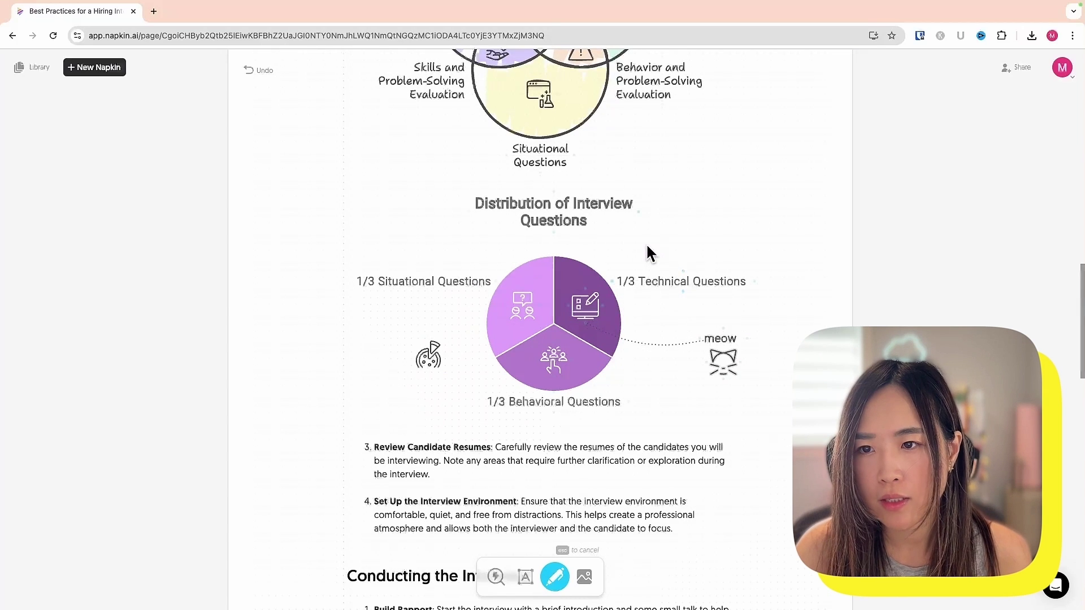
# Sketch a looped shape near Technical Questions and nudge it up and right
pyautogui.moveTo(648, 243); pyautogui.dragTo(730, 217)
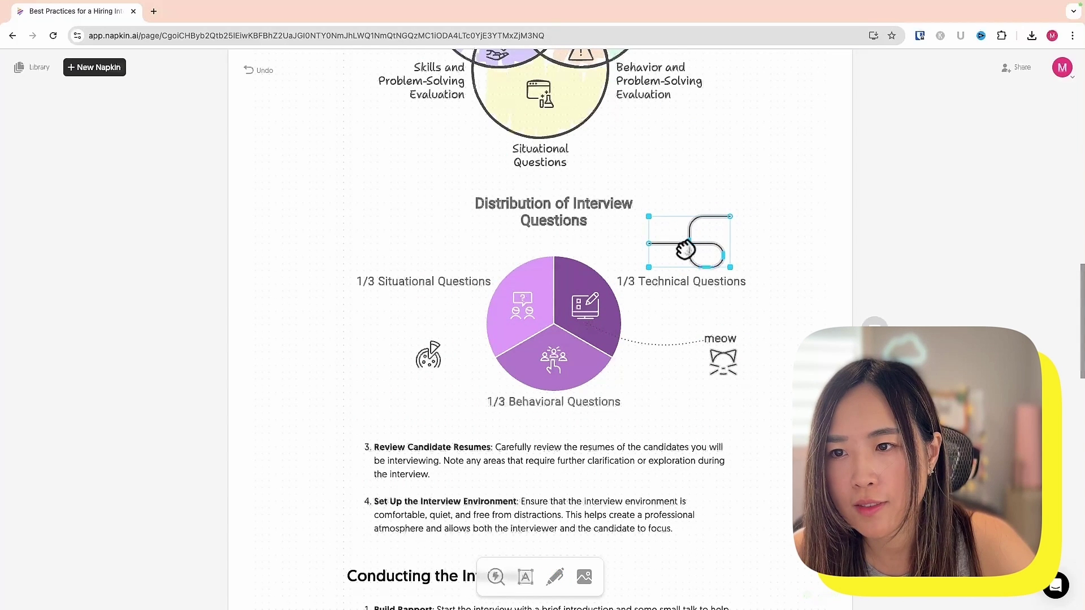
pyautogui.click(680, 250)
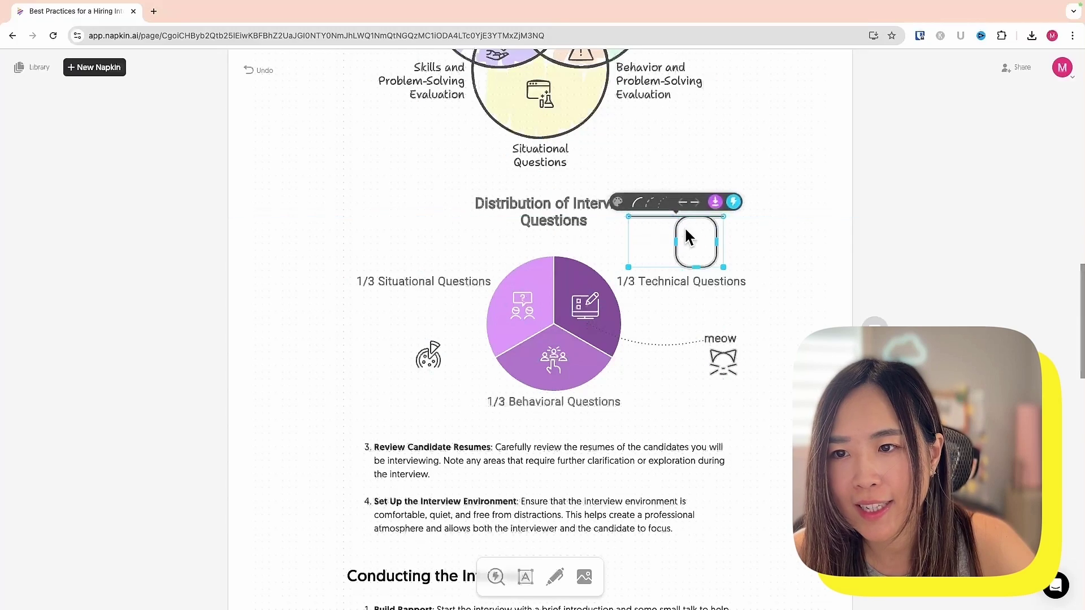
pyautogui.moveTo(709, 237); pyautogui.dragTo(695, 229)
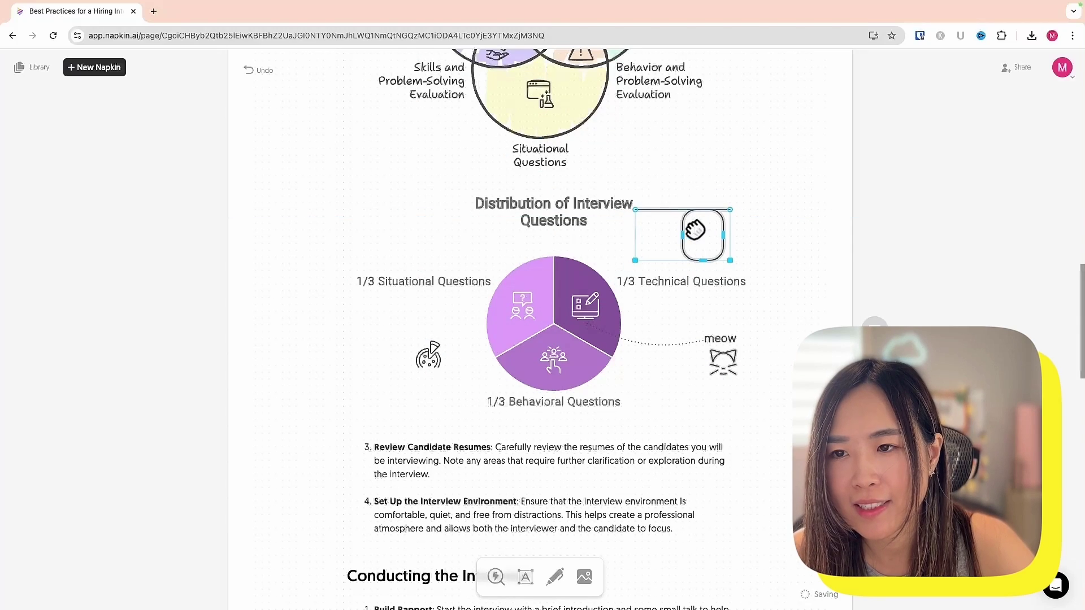
pyautogui.click(758, 256)
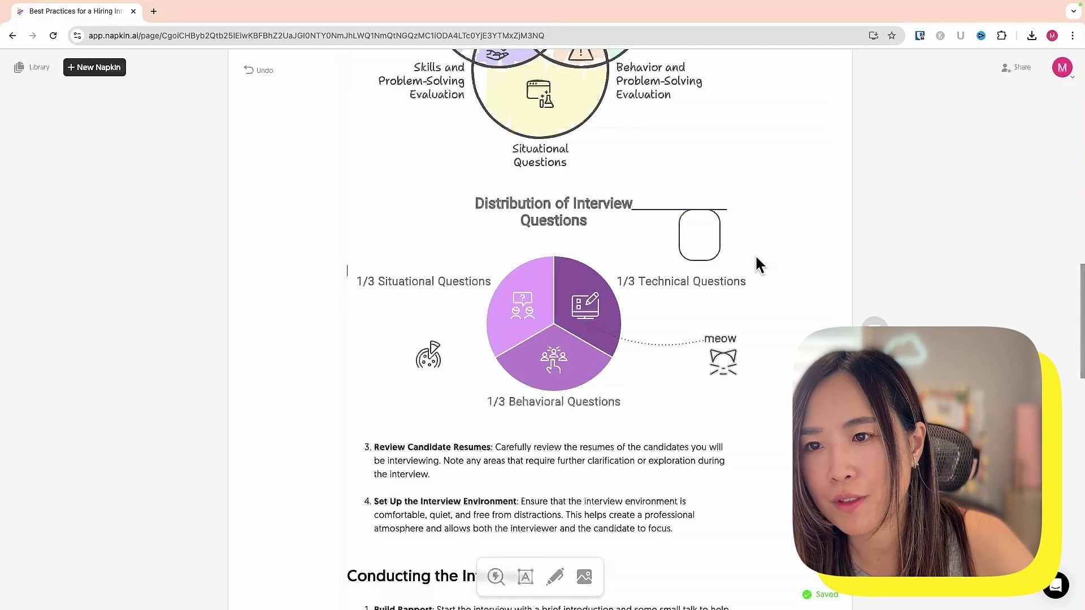
# Colour the sketch outline lime green and start exporting the pie chart visual as an image
pyautogui.click(717, 252)
pyautogui.click(622, 197)
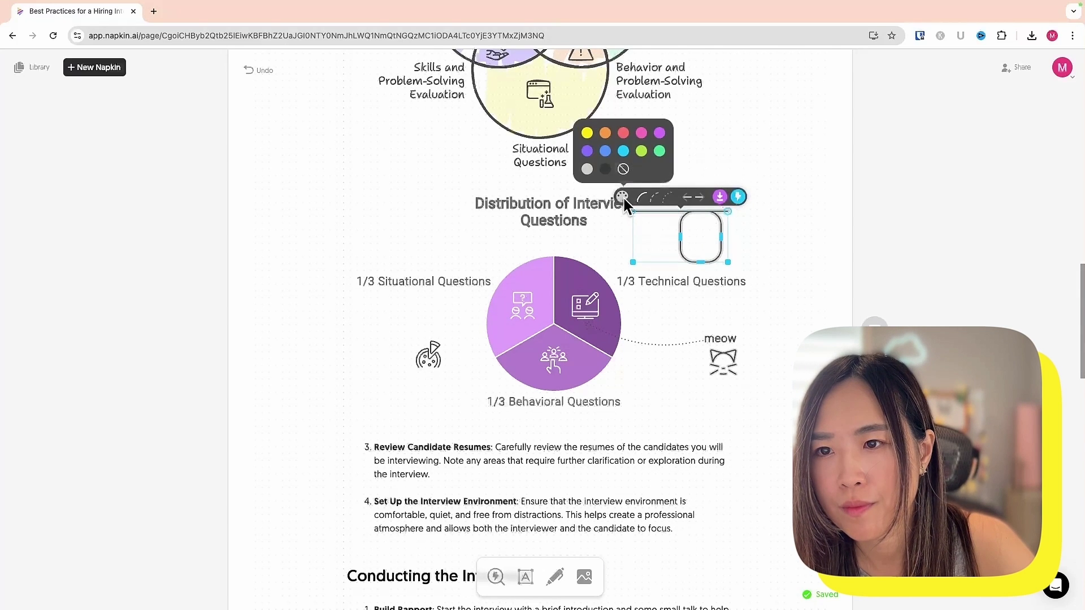
pyautogui.click(641, 151)
pyautogui.click(756, 266)
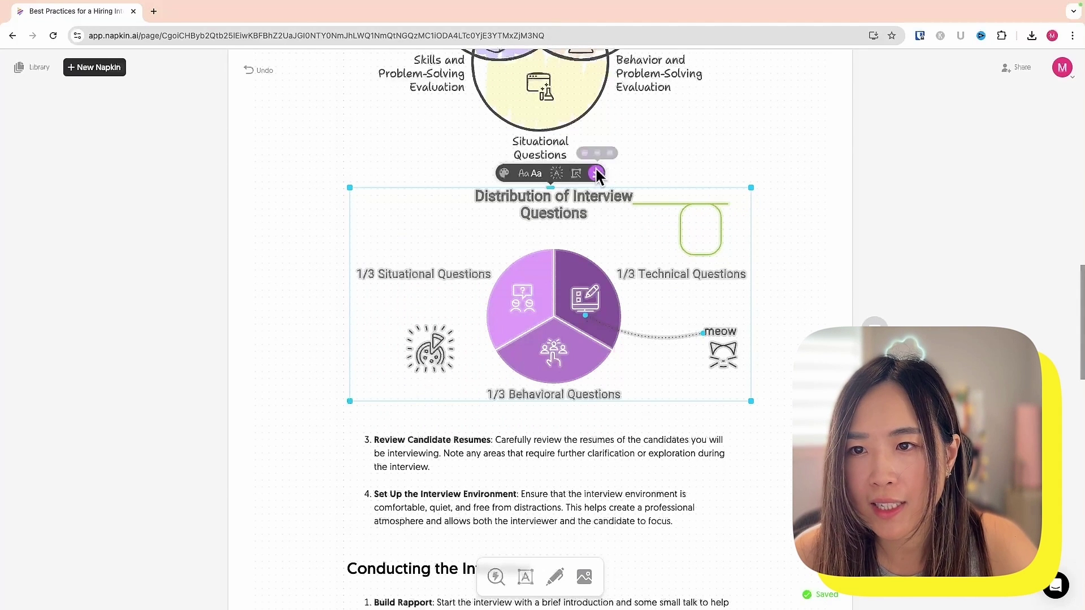
pyautogui.click(580, 149)
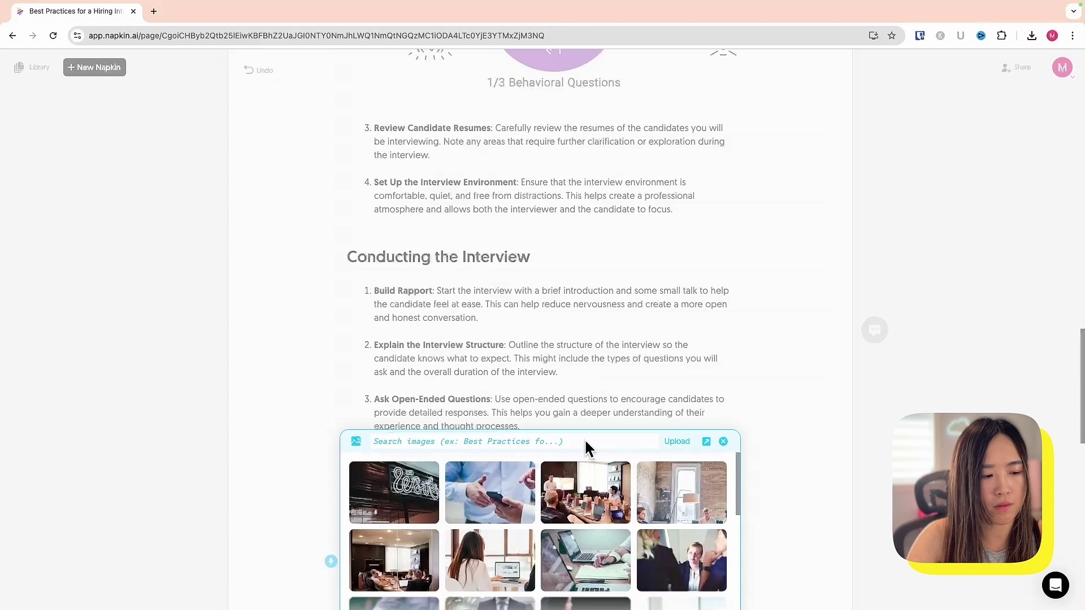
# Insert the hands-holding-phone stock photo under item 6 and select its connector to the cat icon
pyautogui.write('crm')
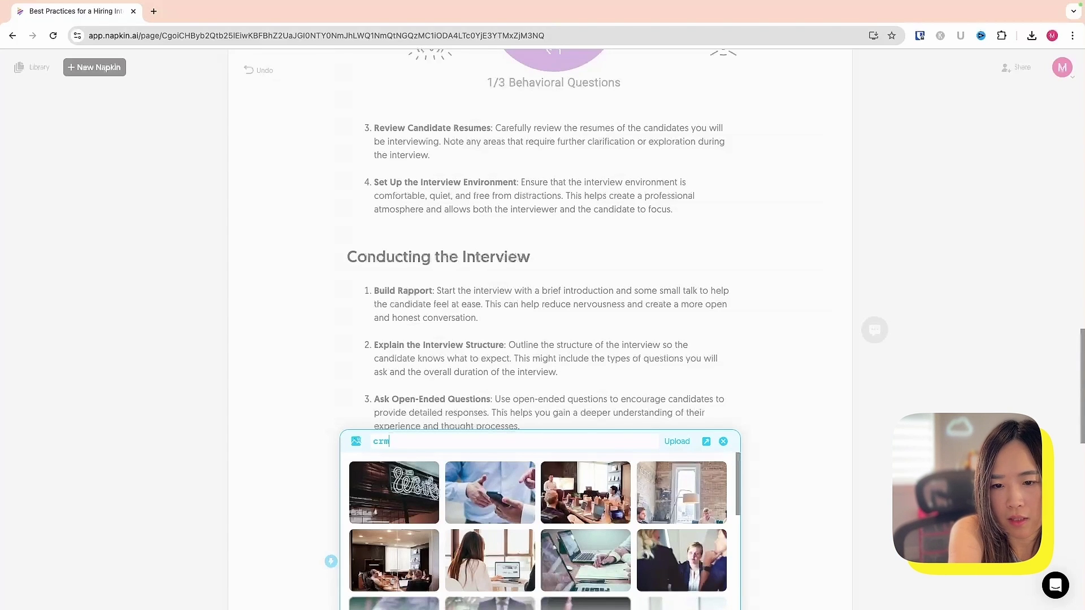
pyautogui.press('BackSpace')
pyautogui.press('BackSpace')
pyautogui.press('BackSpace')
pyautogui.write('custome')
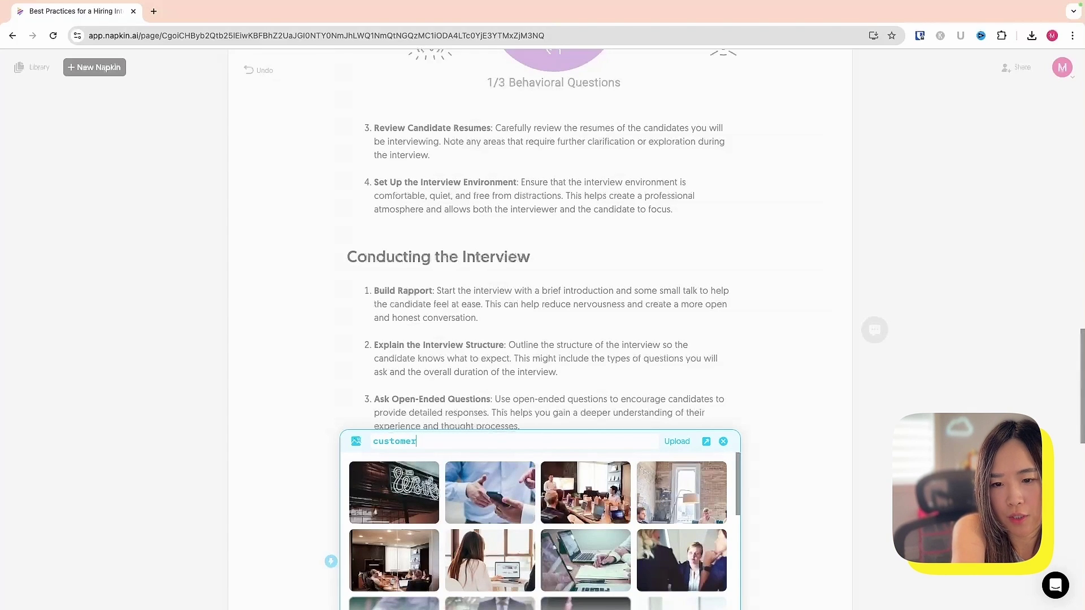
pyautogui.hotkey('ctrl', 'a')
pyautogui.write('t')
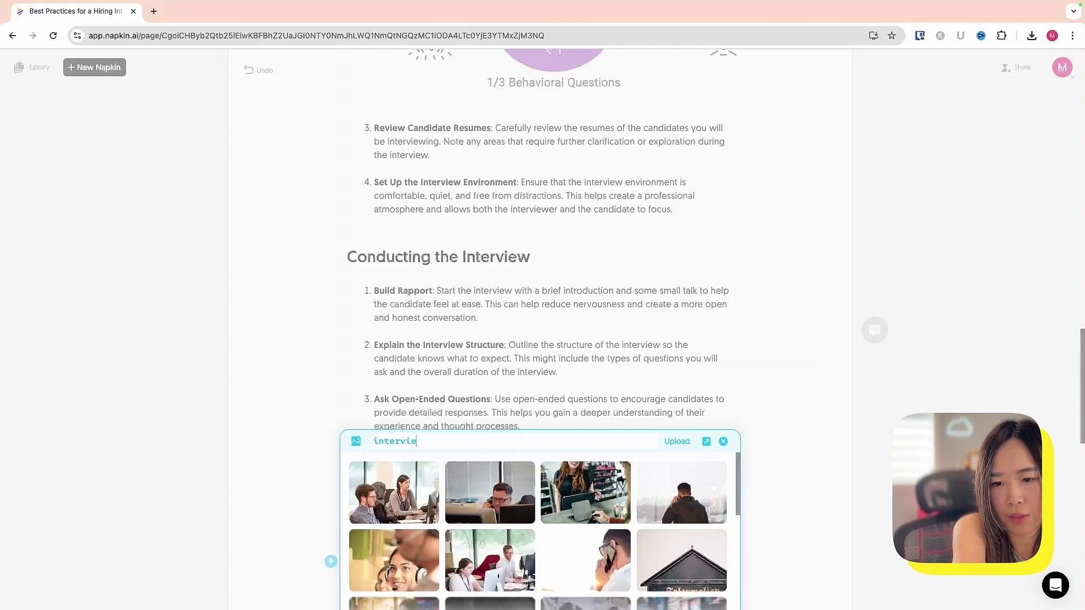
pyautogui.click(440, 373)
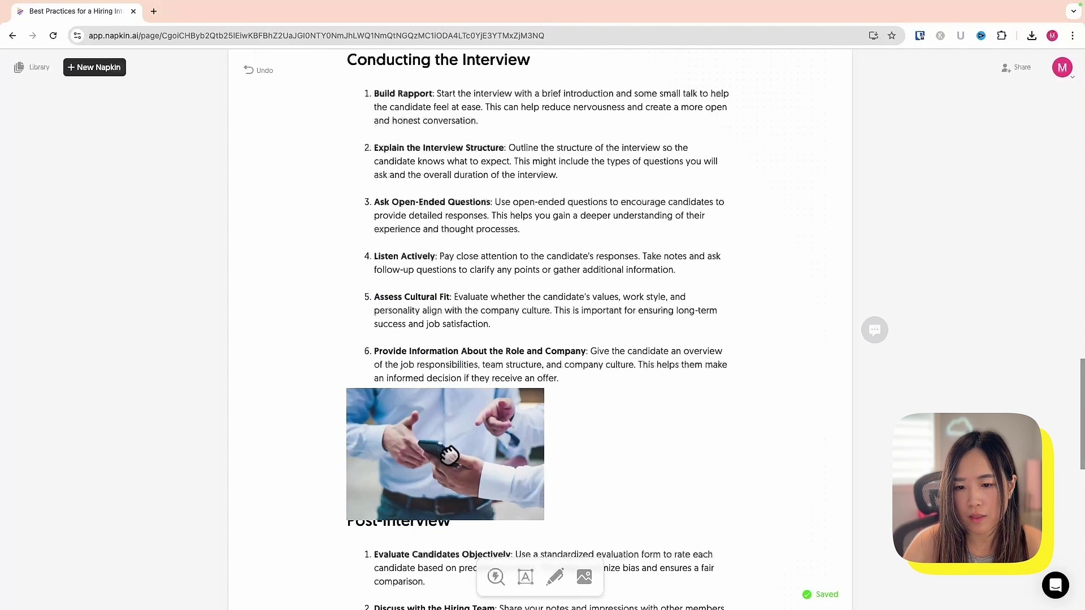
pyautogui.moveTo(450, 454); pyautogui.dragTo(446, 459)
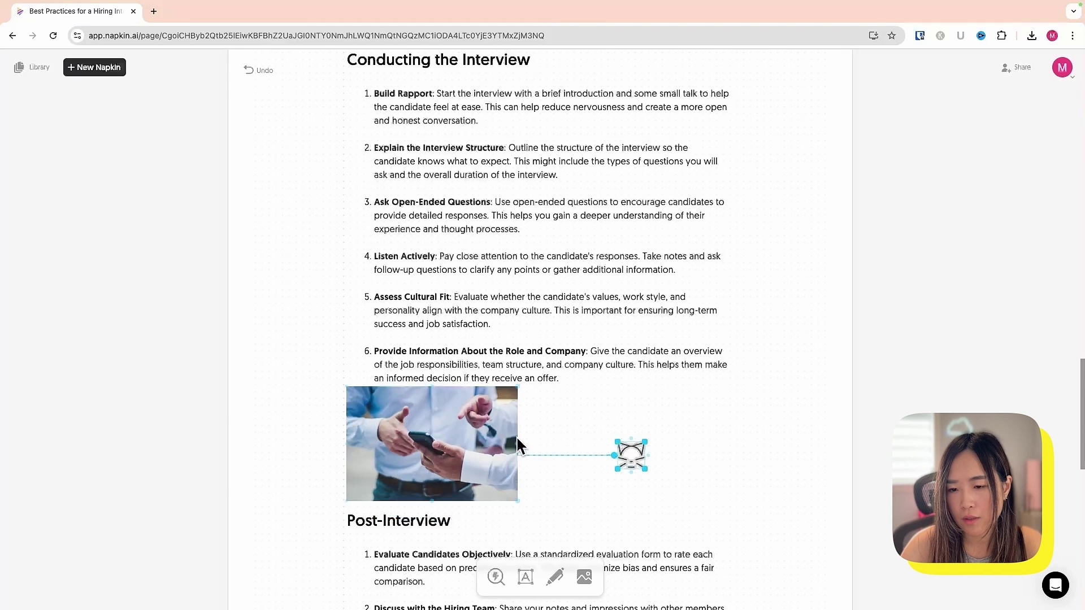
pyautogui.click(517, 442)
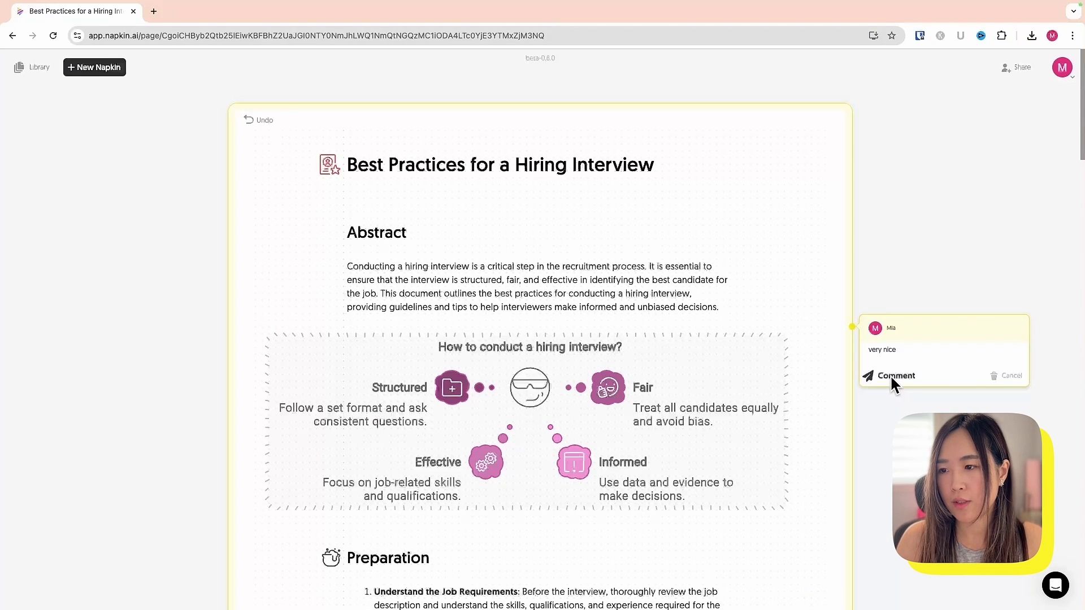
# Post the 'very nice' comment and bring up the PDF download options
pyautogui.click(890, 375)
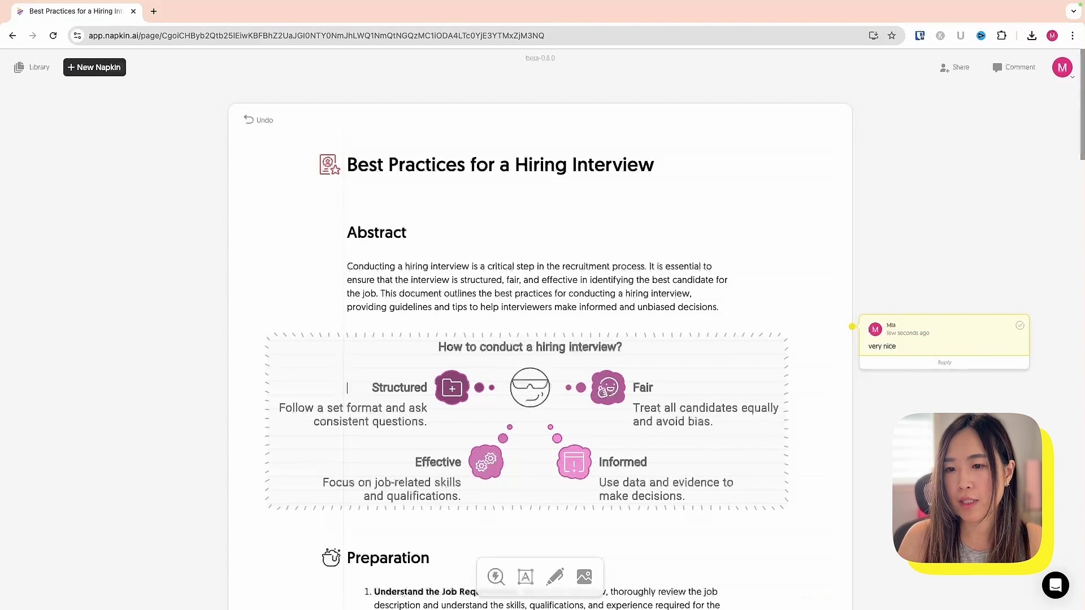
pyautogui.moveTo(944, 341)
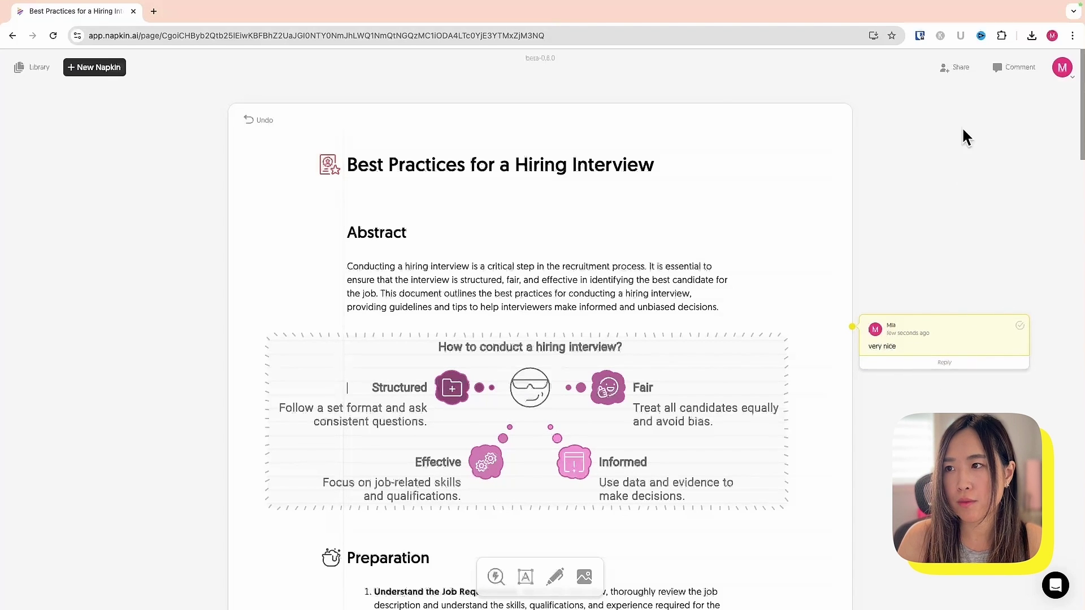
pyautogui.click(957, 67)
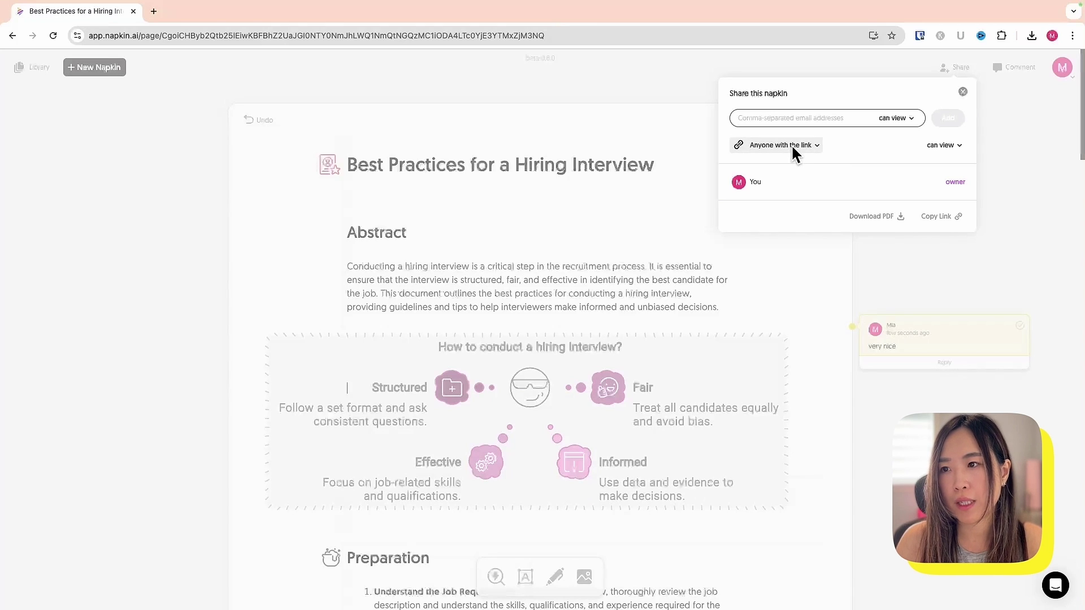
pyautogui.click(895, 223)
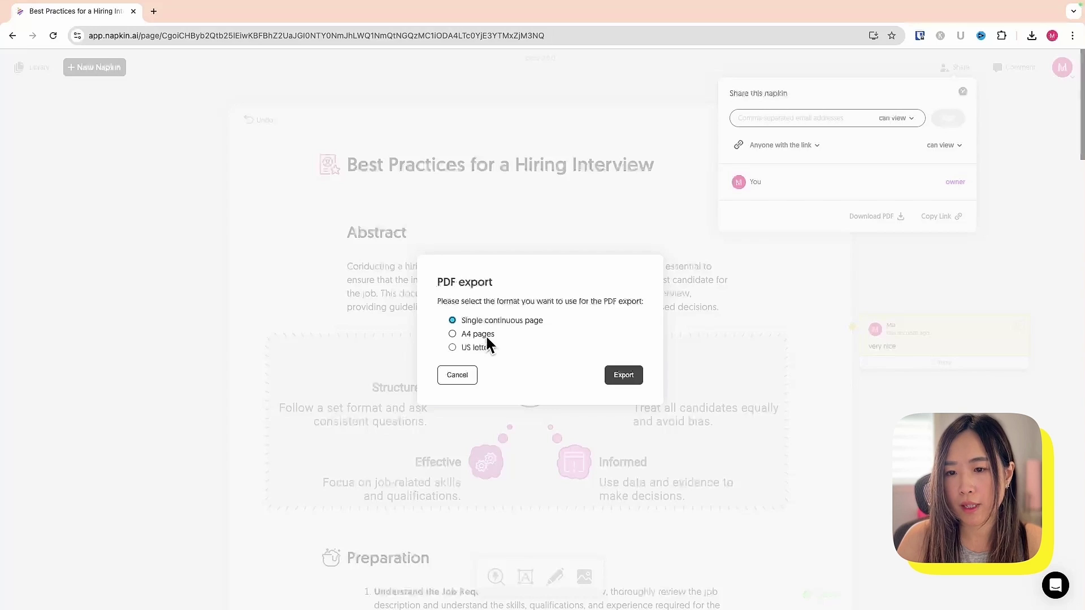
# Export the napkin as a one-continuous-page PDF and scroll through it in Acrobat
pyautogui.click(621, 376)
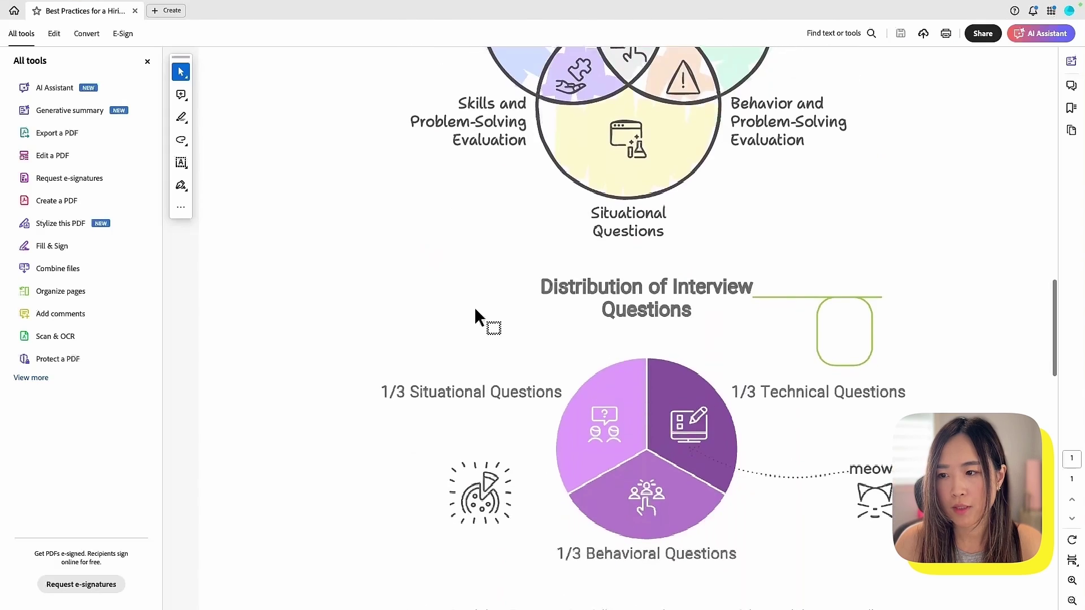
pyautogui.scroll(-5, 473, 307)
pyautogui.scroll(-3, 475, 310)
pyautogui.scroll(-5, 475, 310)
pyautogui.scroll(15, 475, 309)
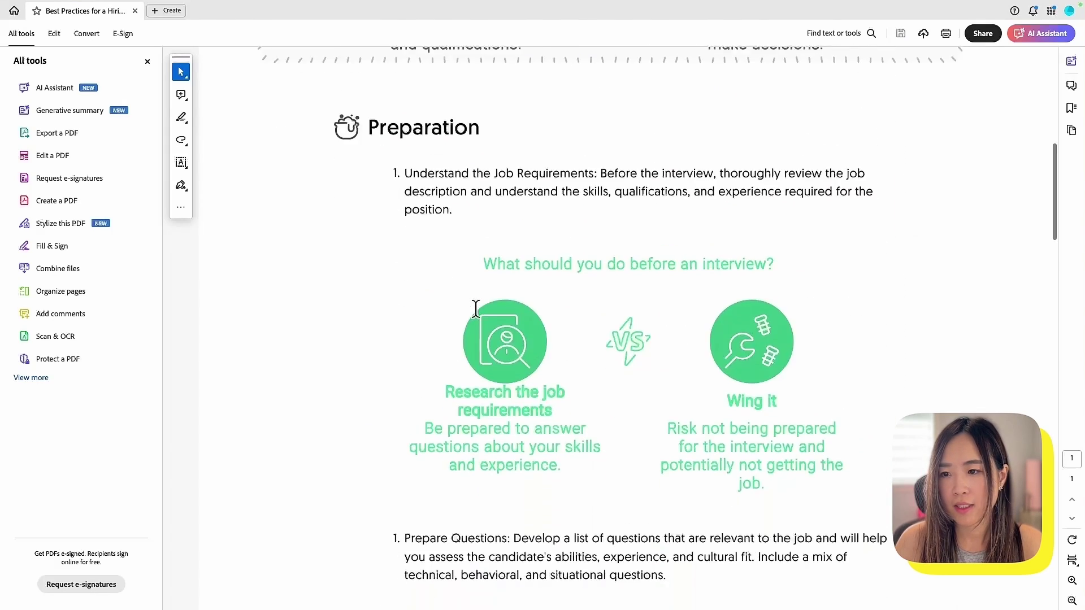
pyautogui.scroll(-5, 474, 310)
pyautogui.scroll(-5, 475, 310)
pyautogui.scroll(-4, 475, 310)
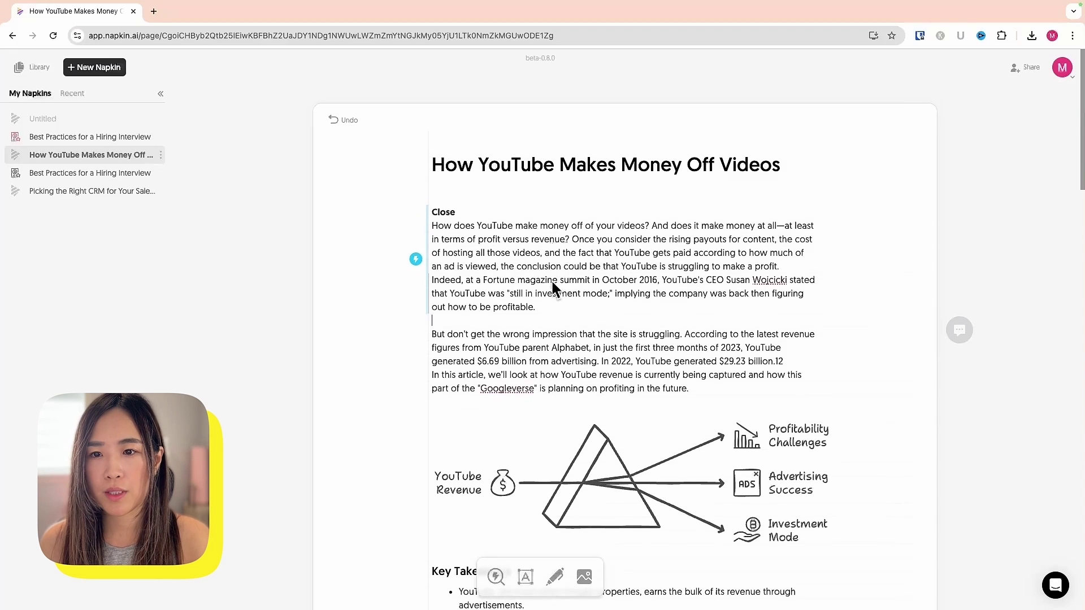
# Scroll the YouTube napkin down to its Key Takeaways and AdWords sections
pyautogui.scroll(-7, 378, 392)
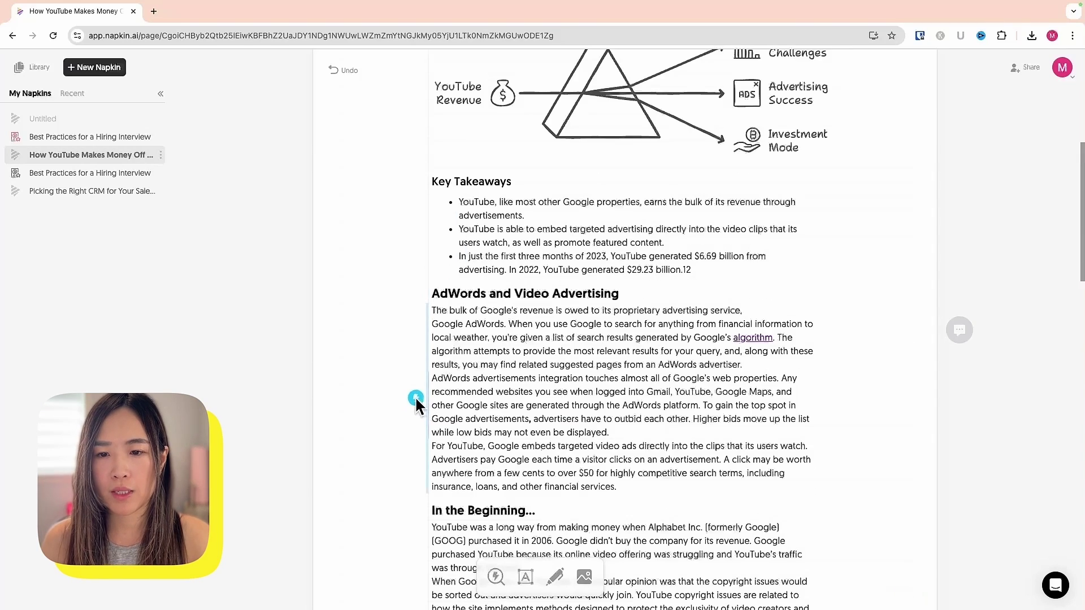